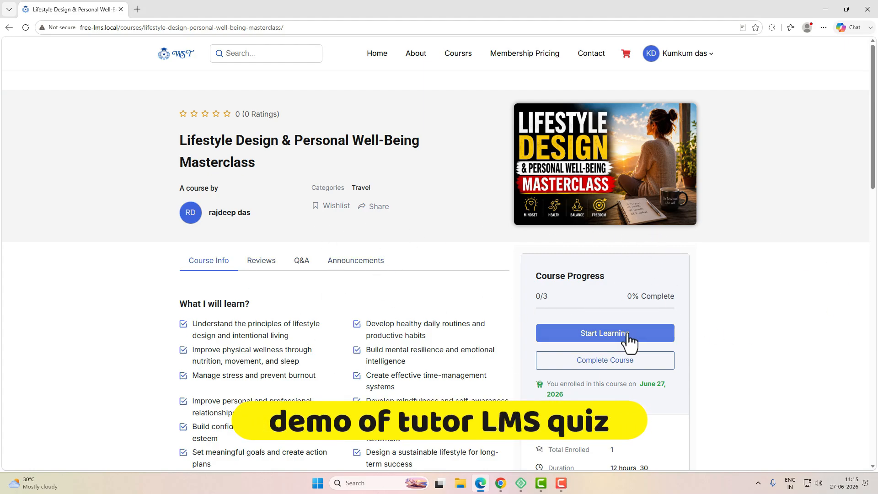
Enter the Lifestyle Design & Personal Well-Being Masterclass lessons, open quiz1 and start the quiz
{"action": "left_click", "coordinate": [603, 332]}
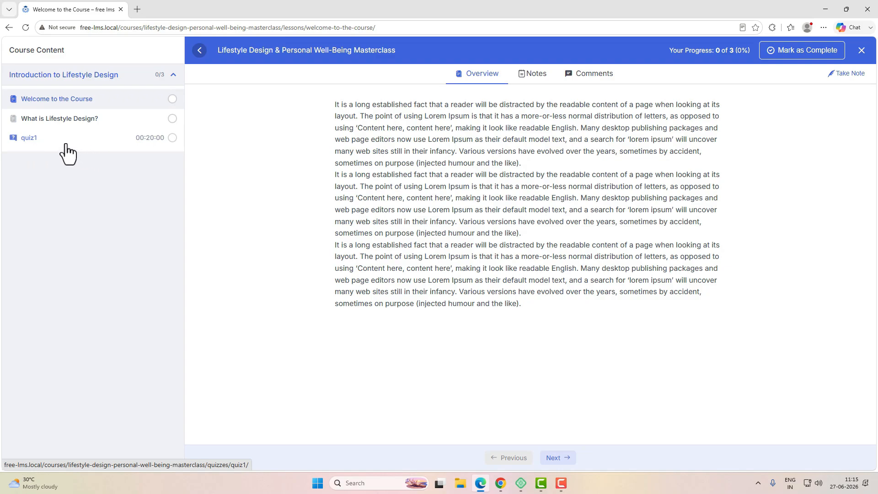
{"action": "left_click", "coordinate": [84, 140]}
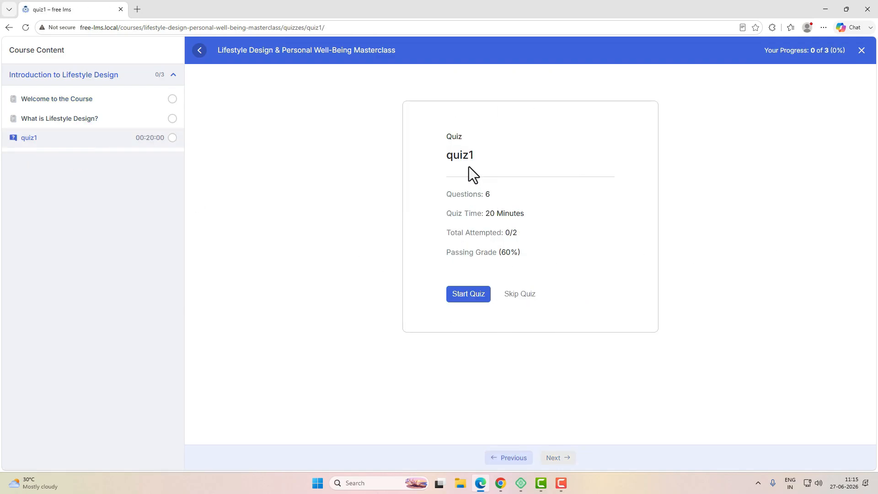
{"action": "double_click", "coordinate": [459, 155]}
{"action": "left_click", "coordinate": [512, 173]}
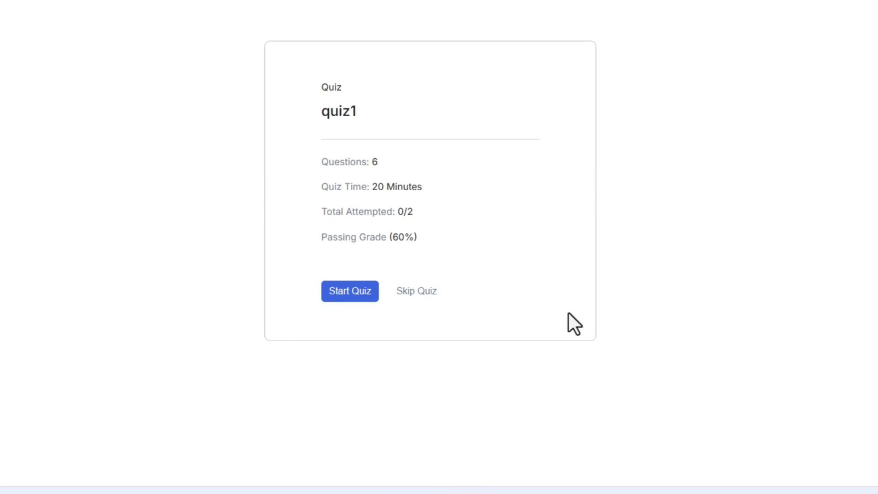
{"action": "left_click", "coordinate": [352, 293]}
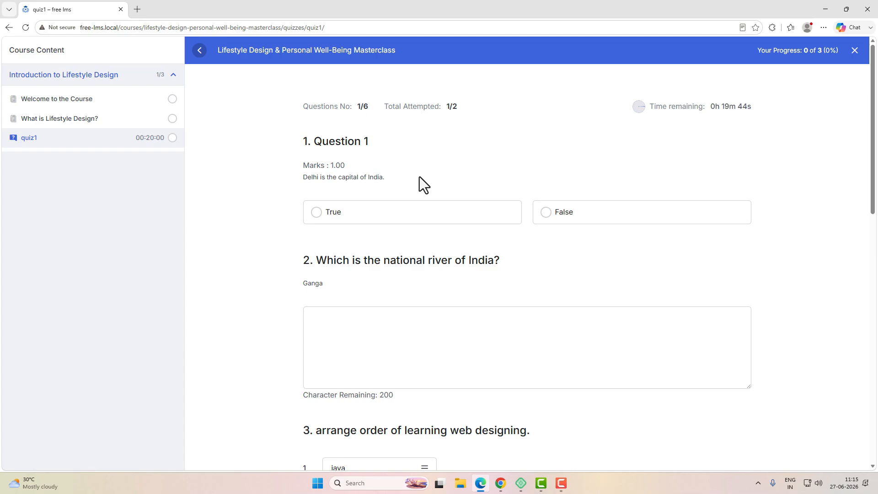
Answer True to Question 1 and enter "Ganga" as the national river of India in question 2
{"action": "left_click", "coordinate": [316, 212]}
{"action": "scroll", "coordinate": [254, 210], "scroll_direction": "down", "scroll_amount": 1}
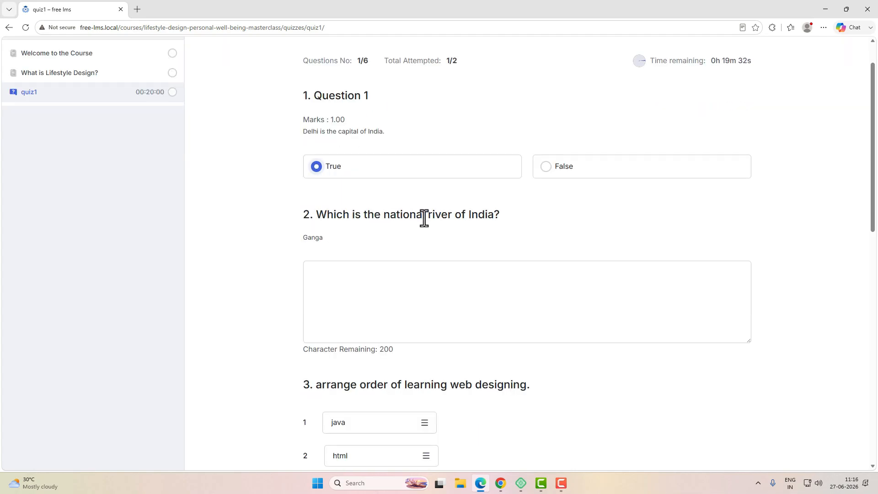
{"action": "left_click", "coordinate": [452, 295]}
{"action": "type", "text": "Ganga"}
Arrange the web designing learning order in question 3 as html, css, java
{"action": "scroll", "coordinate": [452, 297], "scroll_direction": "down", "scroll_amount": 4}
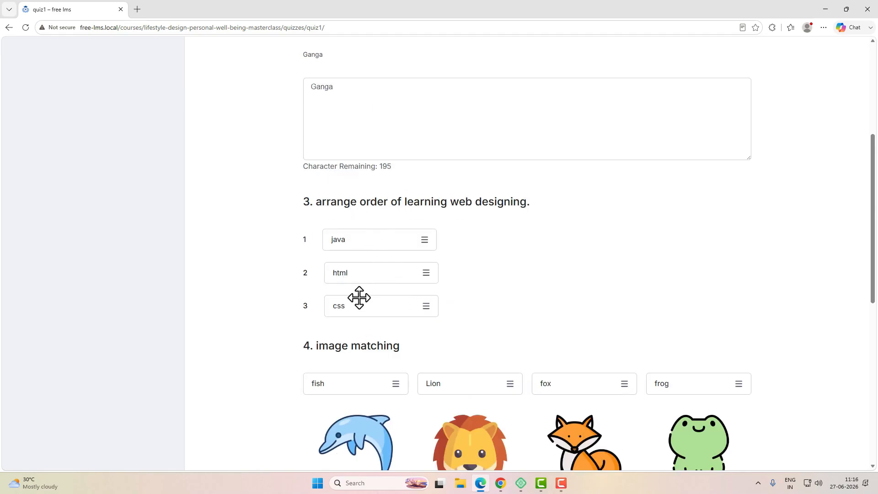
{"action": "left_click_drag", "start_coordinate": [337, 273], "coordinate": [337, 239]}
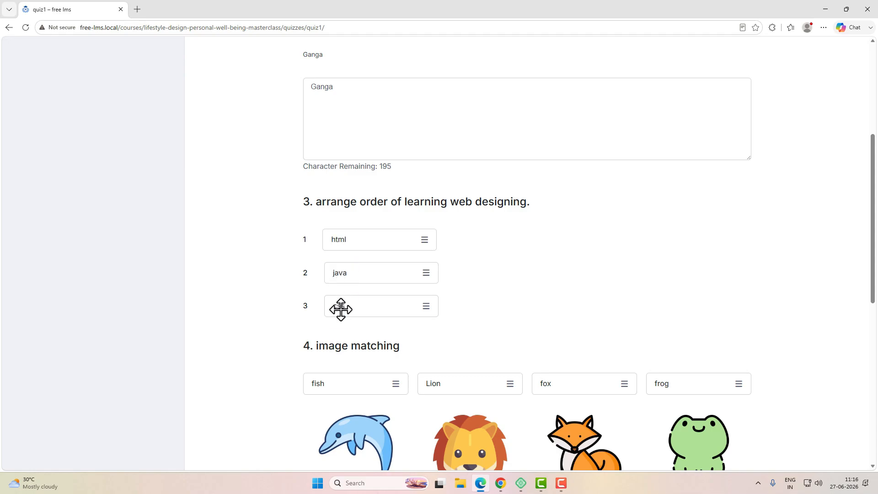
{"action": "left_click_drag", "start_coordinate": [340, 307], "coordinate": [339, 272]}
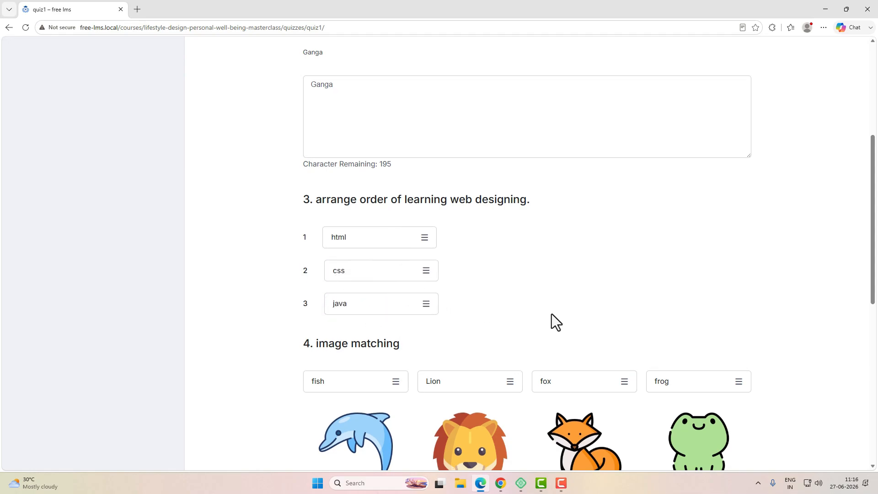
Match the labels fish, Lion, fox and frog to their corresponding animal pictures in question 4
{"action": "scroll", "coordinate": [526, 316], "scroll_direction": "down", "scroll_amount": 3}
{"action": "left_click", "coordinate": [336, 249]}
{"action": "left_click_drag", "start_coordinate": [336, 249], "coordinate": [342, 371]}
{"action": "left_click_drag", "start_coordinate": [449, 247], "coordinate": [449, 366]}
{"action": "left_click_drag", "start_coordinate": [550, 247], "coordinate": [567, 377]}
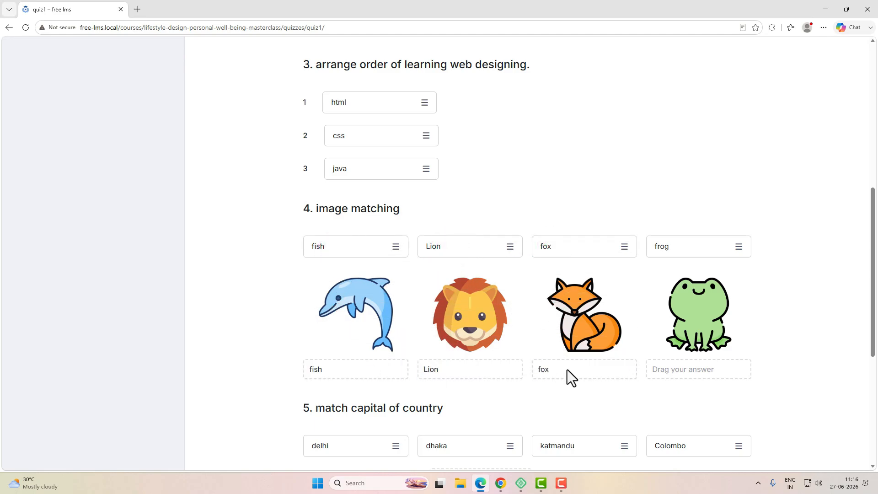
{"action": "left_click_drag", "start_coordinate": [678, 254], "coordinate": [689, 379]}
Match the capitals in question 5: delhi to india, dhaka to bangladesh, katmandu to nepal and Colombo to srilanka
{"action": "scroll", "coordinate": [674, 339], "scroll_direction": "down", "scroll_amount": 2}
{"action": "scroll", "coordinate": [674, 348], "scroll_direction": "down", "scroll_amount": 2}
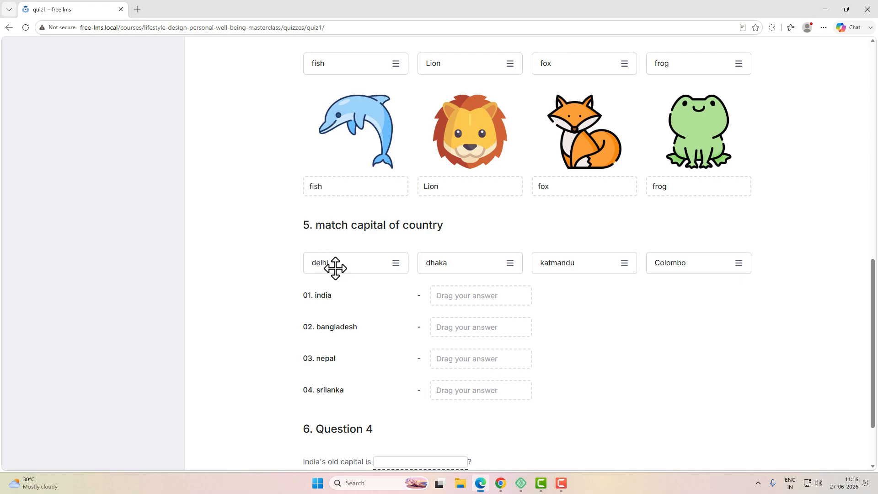
{"action": "left_click_drag", "start_coordinate": [335, 267], "coordinate": [465, 301]}
{"action": "left_click_drag", "start_coordinate": [452, 265], "coordinate": [458, 328]}
{"action": "left_click_drag", "start_coordinate": [550, 262], "coordinate": [472, 361]}
{"action": "left_click_drag", "start_coordinate": [670, 264], "coordinate": [456, 396]}
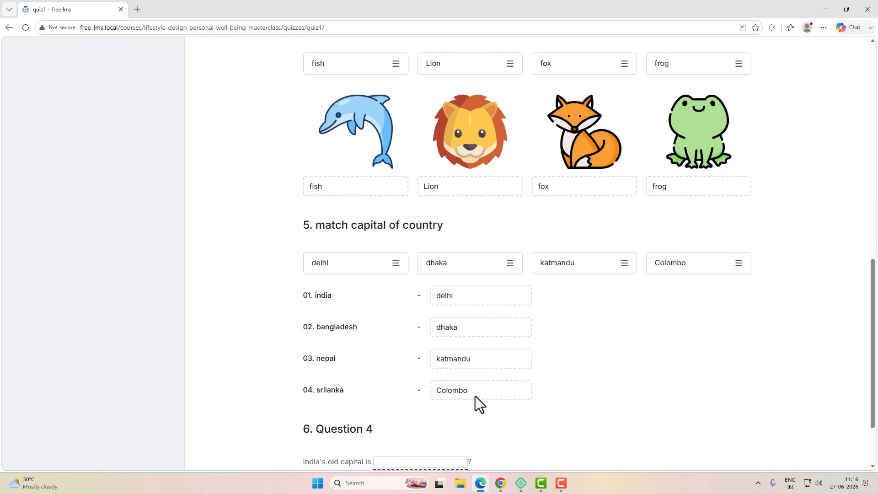
Fill in "kolkata" as India's old capital in question 6 and submit the quiz
{"action": "scroll", "coordinate": [305, 376], "scroll_direction": "down", "scroll_amount": 2}
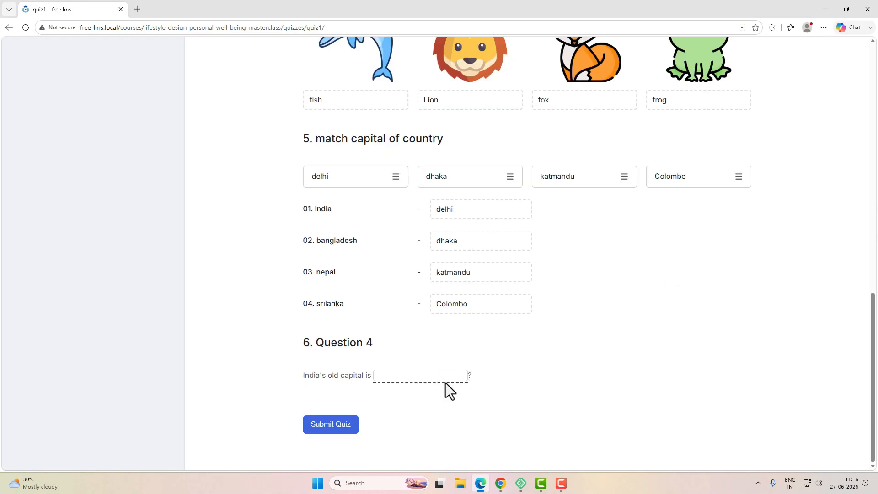
{"action": "left_click", "coordinate": [425, 374]}
{"action": "type", "text": "kolkata"}
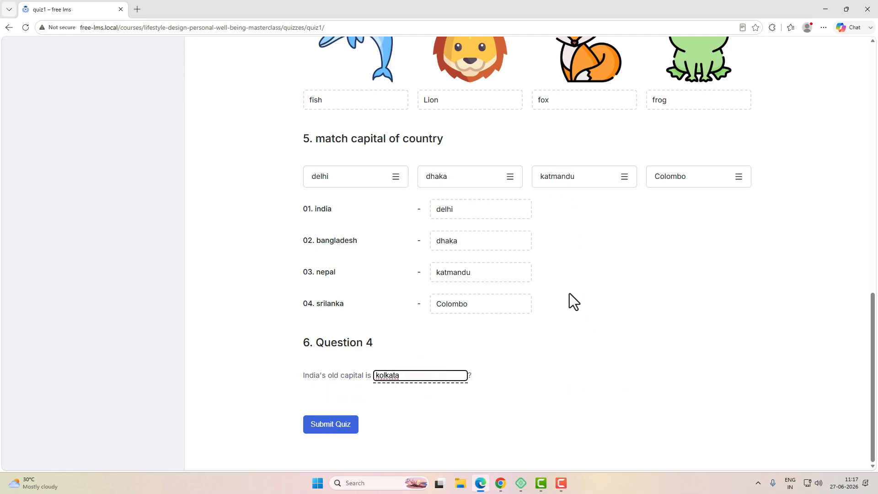
{"action": "scroll", "coordinate": [570, 299], "scroll_direction": "up", "scroll_amount": 1}
{"action": "scroll", "coordinate": [570, 302], "scroll_direction": "down", "scroll_amount": 1}
{"action": "left_click", "coordinate": [341, 429]}
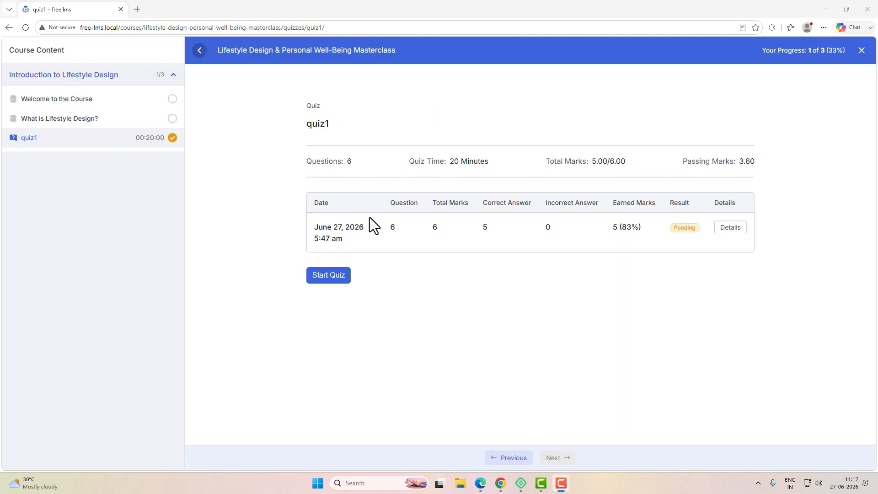
Open the details of the submitted quiz1 attempt and examine each question's result, especially the national river question
{"action": "left_click", "coordinate": [485, 226]}
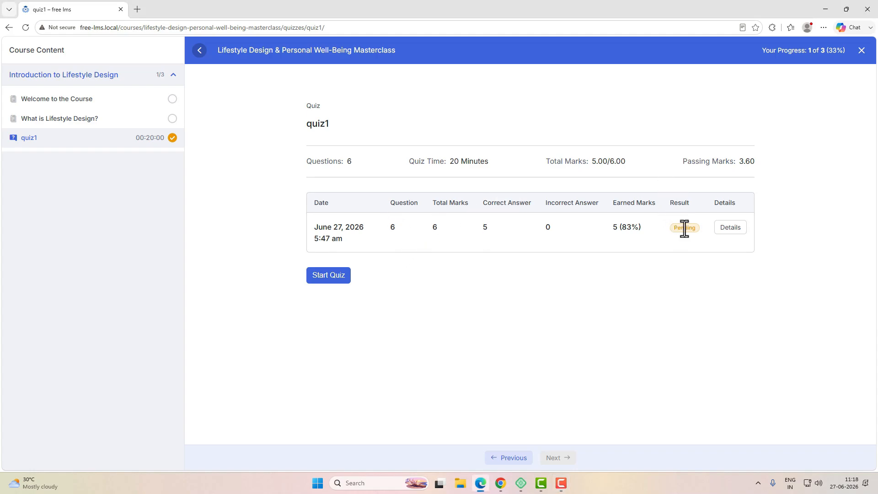
{"action": "left_click", "coordinate": [731, 227]}
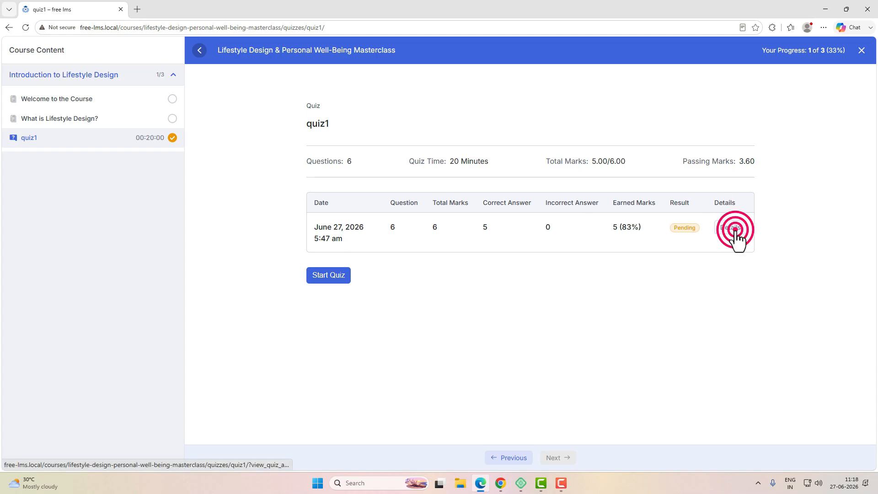
{"action": "scroll", "coordinate": [509, 232], "scroll_direction": "down", "scroll_amount": 1}
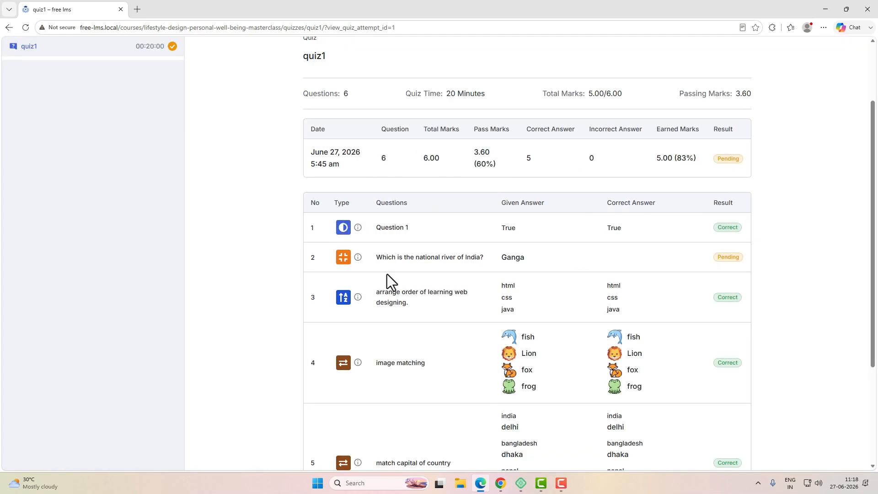
{"action": "left_click_drag", "start_coordinate": [383, 259], "coordinate": [477, 257]}
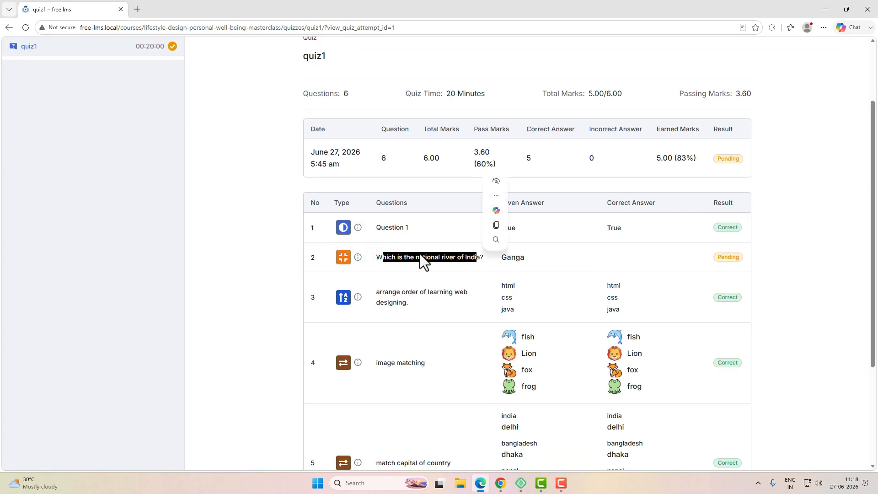
{"action": "left_click", "coordinate": [394, 257]}
{"action": "left_click_drag", "start_coordinate": [377, 257], "coordinate": [476, 259]}
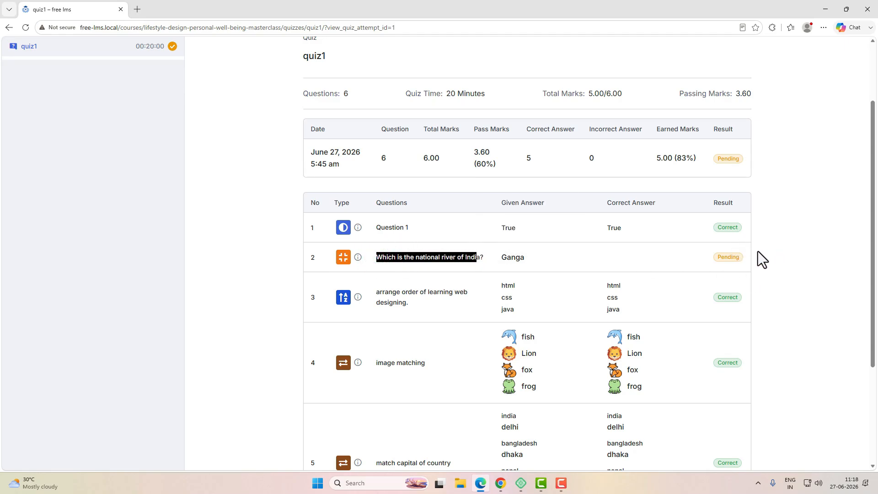
{"action": "left_click", "coordinate": [716, 256]}
{"action": "left_click", "coordinate": [783, 259]}
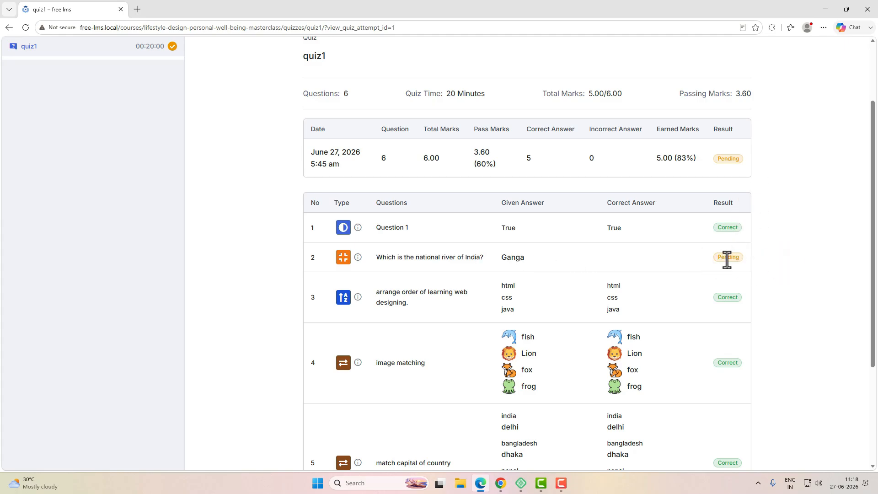
{"action": "scroll", "coordinate": [785, 276], "scroll_direction": "down", "scroll_amount": 2}
{"action": "scroll", "coordinate": [682, 284], "scroll_direction": "down", "scroll_amount": 2}
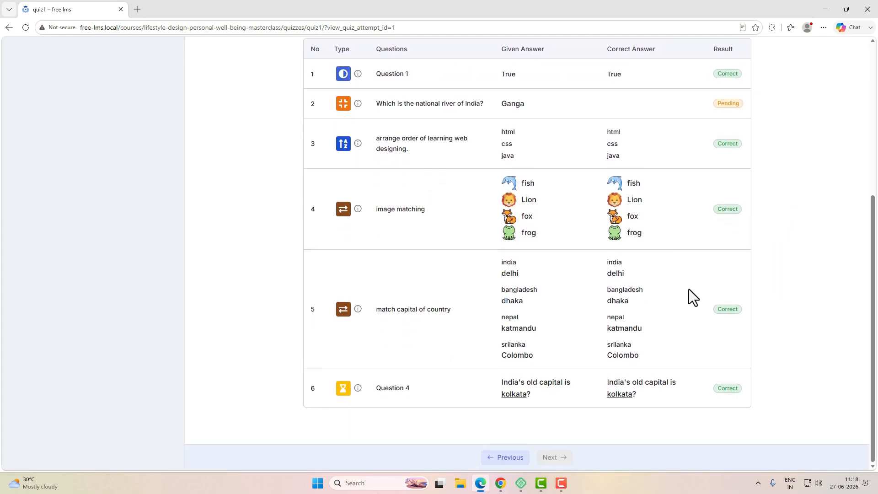
{"action": "scroll", "coordinate": [706, 192], "scroll_direction": "up", "scroll_amount": 3}
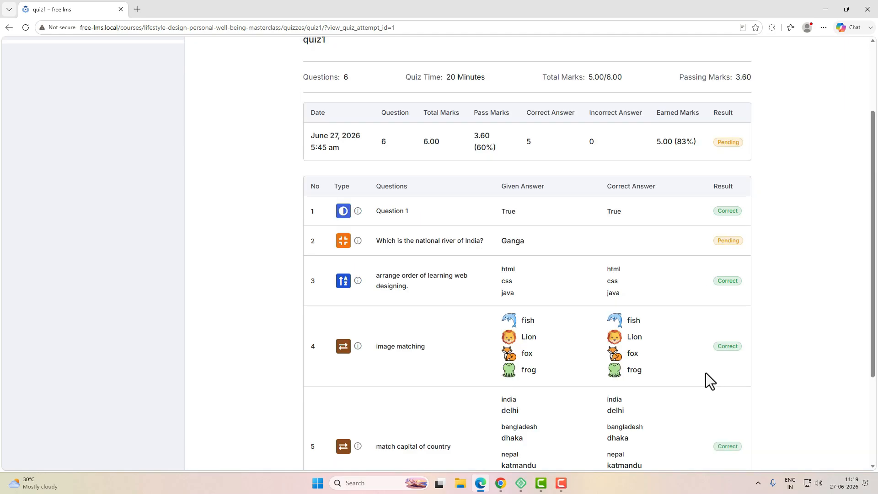
Switch to the WordPress admin in Chrome and open the student's quiz1 attempt for review from Tutor LMS Pro's Quiz Attempts
{"action": "key", "text": "alt+Tab"}
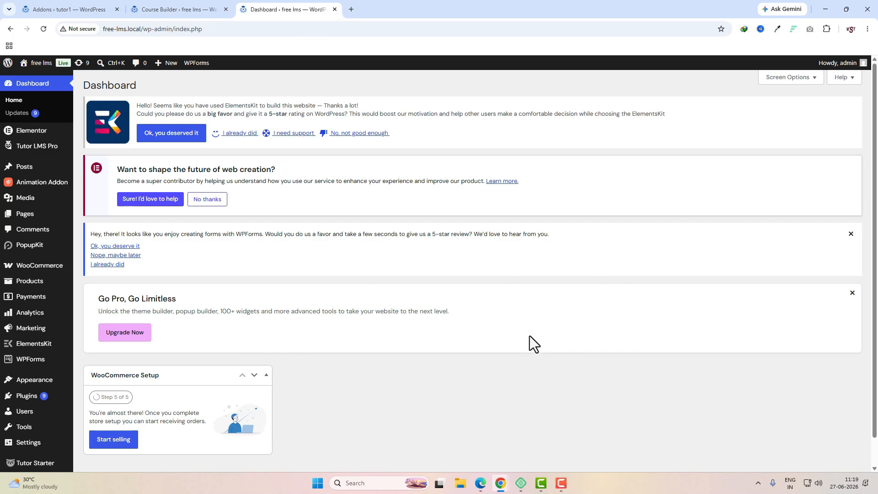
{"action": "mouse_move", "coordinate": [19, 148]}
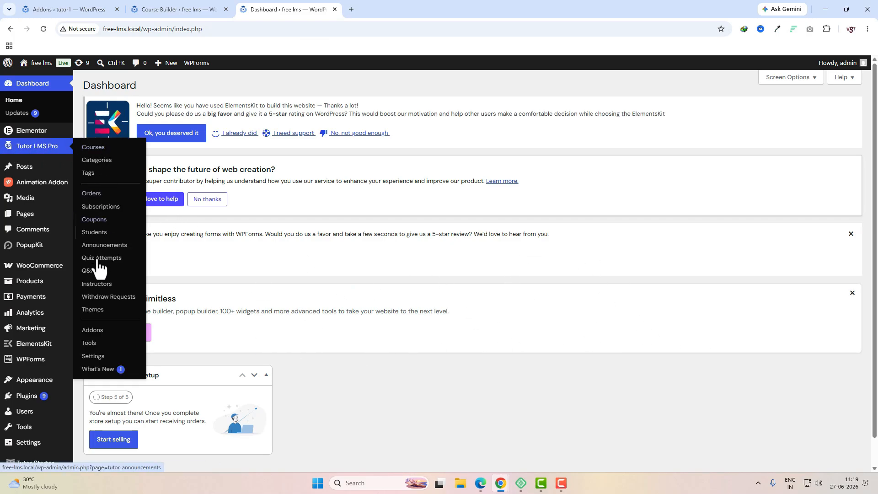
{"action": "left_click", "coordinate": [109, 259]}
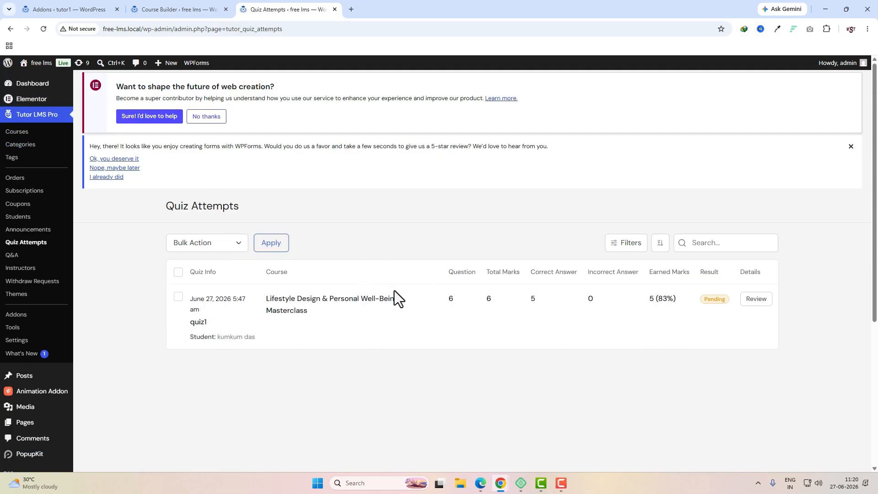
{"action": "left_click", "coordinate": [760, 302]}
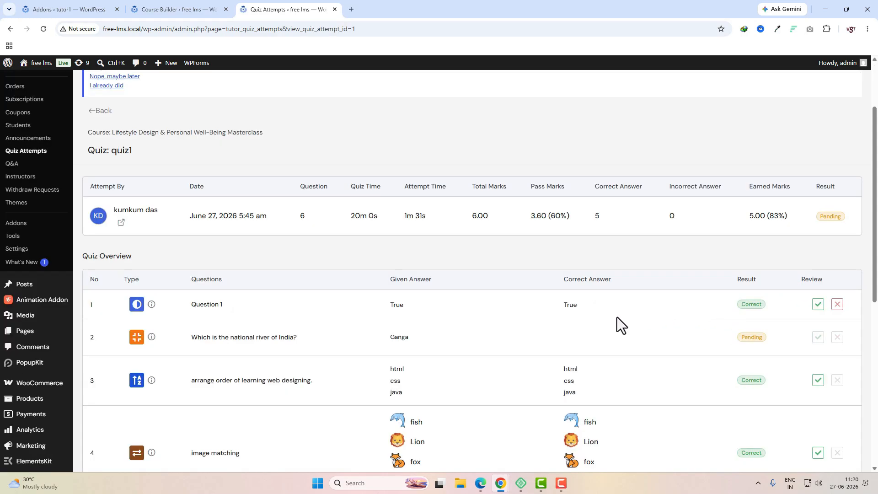
Mark the student's "Ganga" answer to the national river question as correct
{"action": "scroll", "coordinate": [613, 318], "scroll_direction": "down", "scroll_amount": 2}
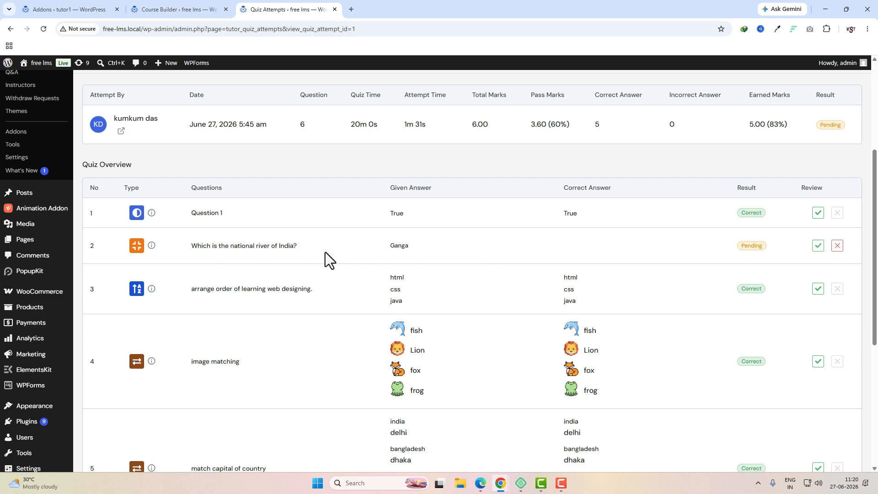
{"action": "double_click", "coordinate": [396, 247]}
{"action": "left_click", "coordinate": [818, 246]}
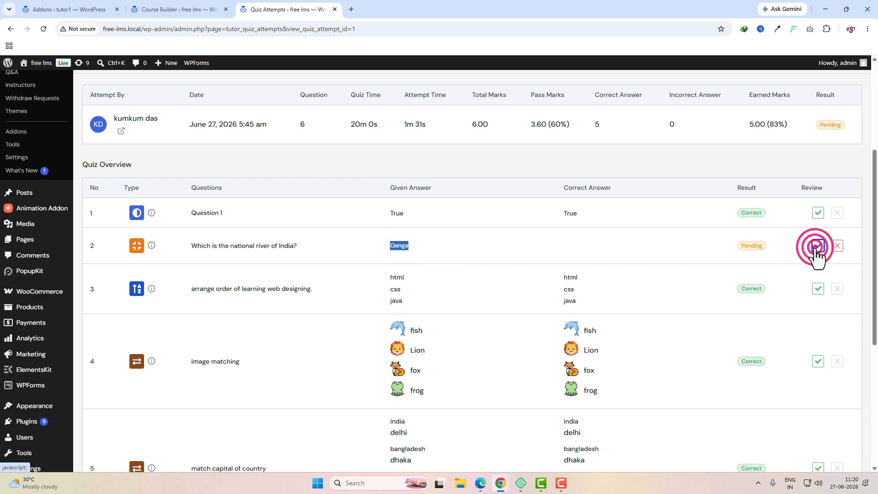
Add the instructor feedback "very good, keep it up" to the quiz attempt and save it
{"action": "scroll", "coordinate": [715, 300], "scroll_direction": "down", "scroll_amount": 5}
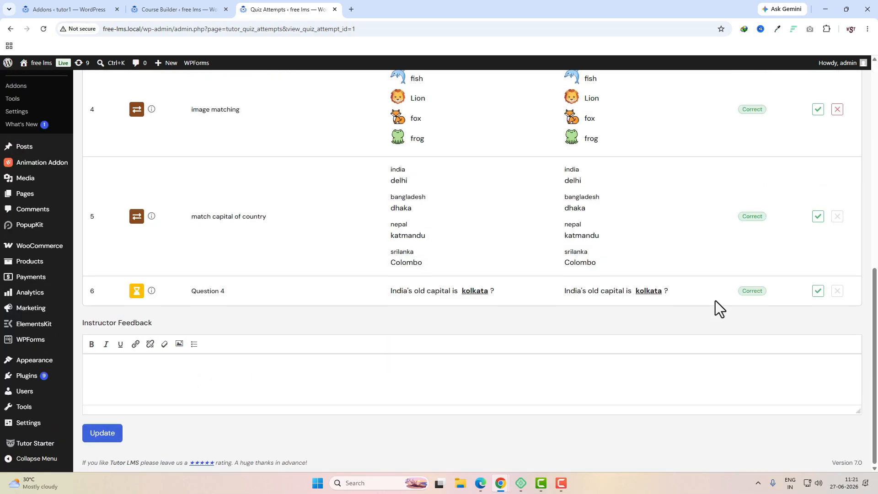
{"action": "left_click", "coordinate": [196, 370]}
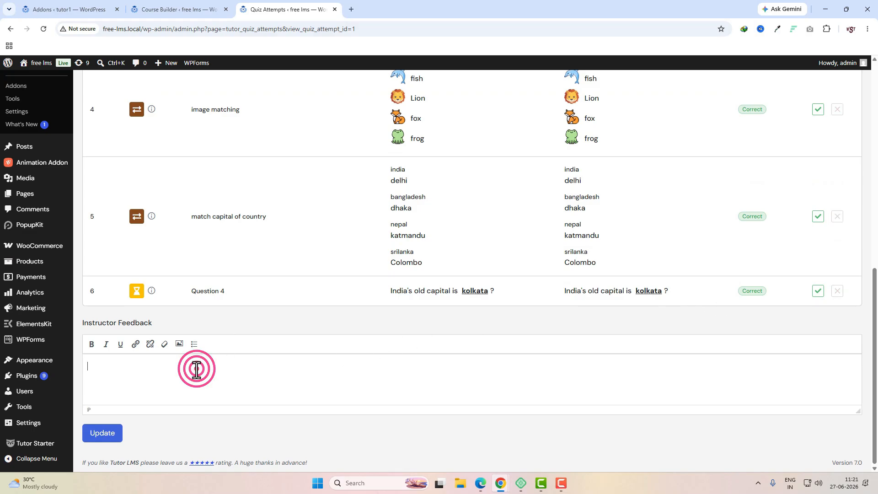
{"action": "type", "text": "very good, keep it up"}
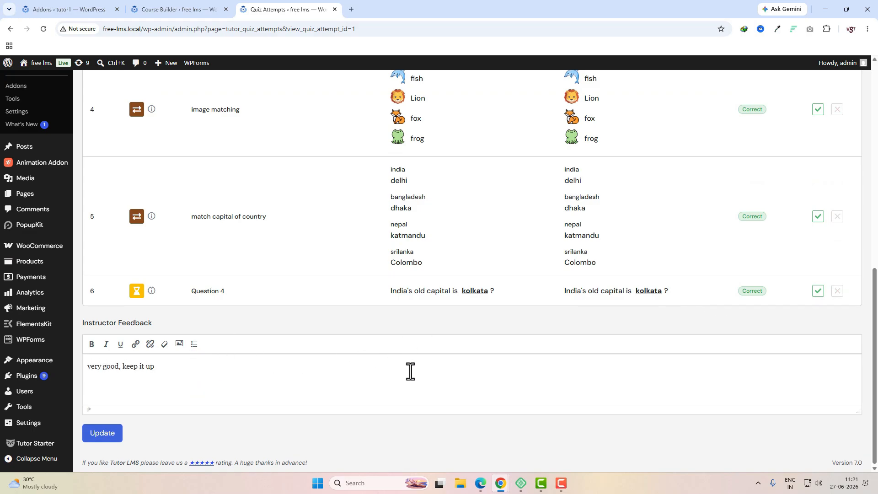
{"action": "scroll", "coordinate": [530, 400], "scroll_direction": "up", "scroll_amount": 6}
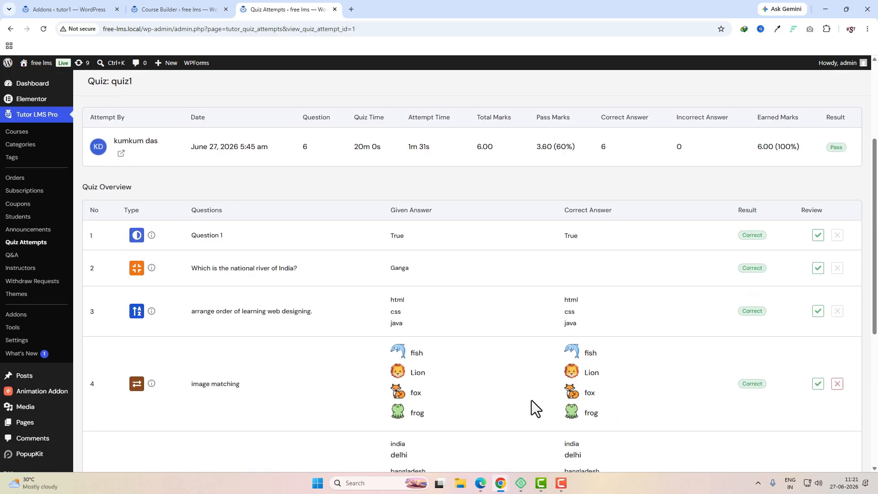
{"action": "scroll", "coordinate": [532, 400], "scroll_direction": "down", "scroll_amount": 6}
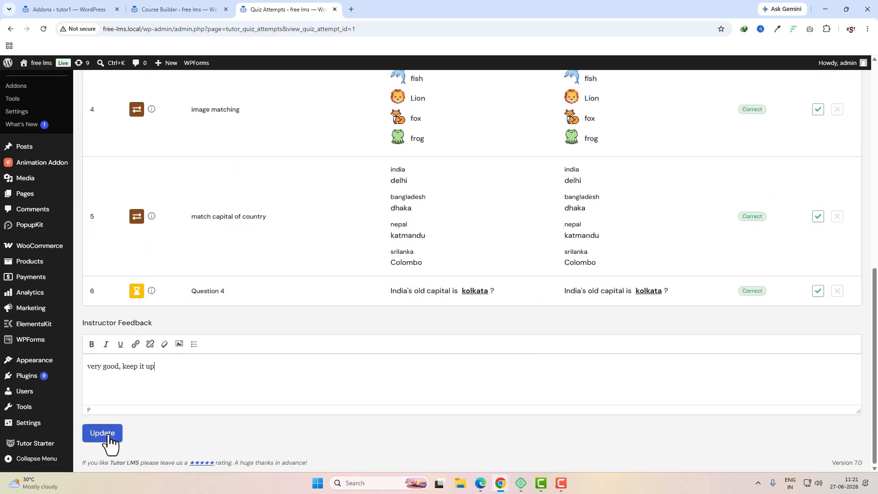
{"action": "left_click", "coordinate": [109, 439]}
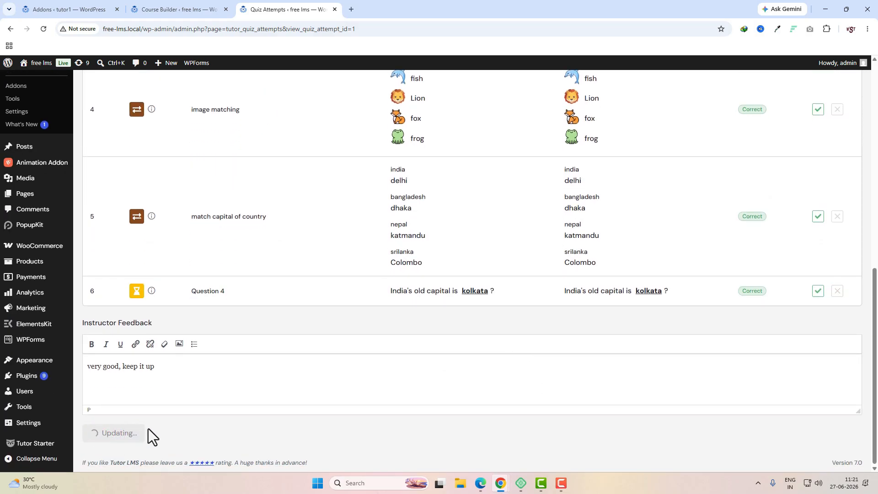
Switch to the student's session in Edge, reopen quiz1 and examine the updated result and attempt details, including the national river question
{"action": "left_click", "coordinate": [481, 486]}
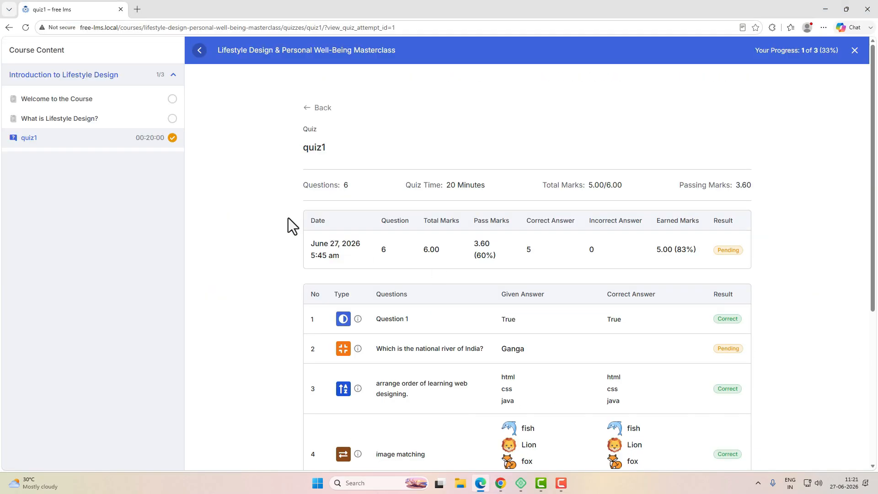
{"action": "left_click", "coordinate": [41, 145]}
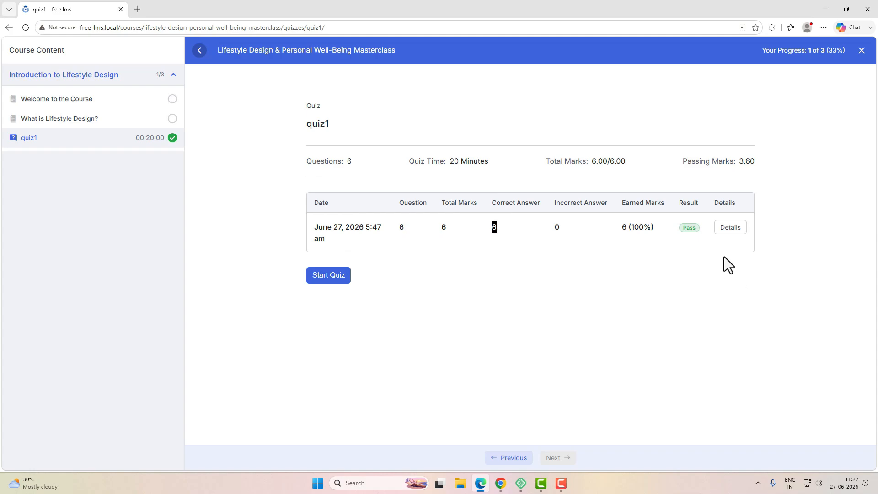
{"action": "left_click", "coordinate": [730, 228]}
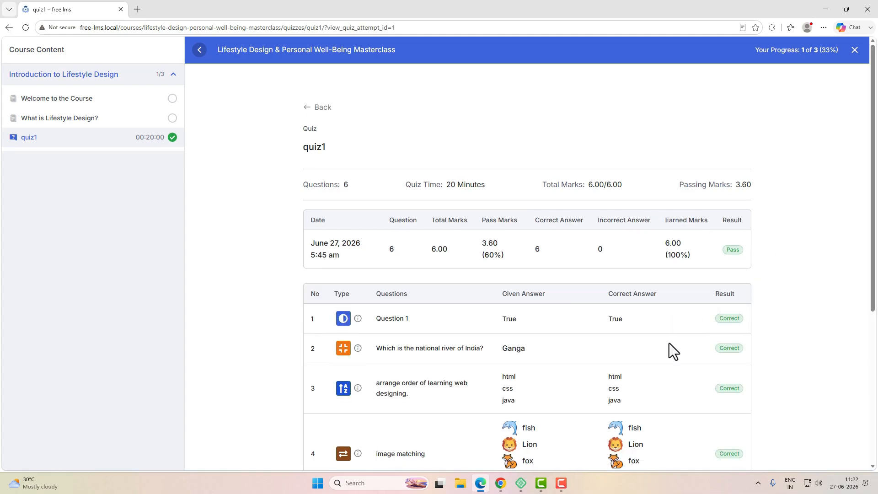
{"action": "scroll", "coordinate": [806, 289], "scroll_direction": "down", "scroll_amount": 2}
{"action": "scroll", "coordinate": [742, 352], "scroll_direction": "up", "scroll_amount": 2}
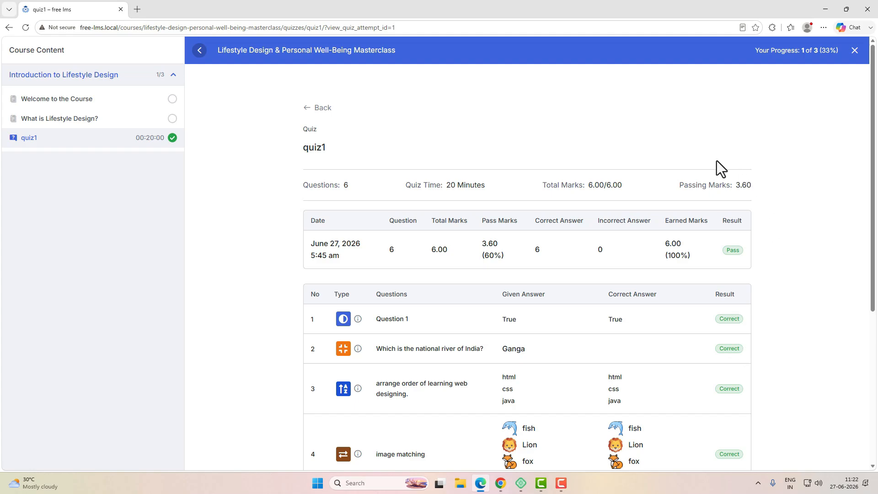
{"action": "left_click_drag", "start_coordinate": [670, 255], "coordinate": [695, 260]}
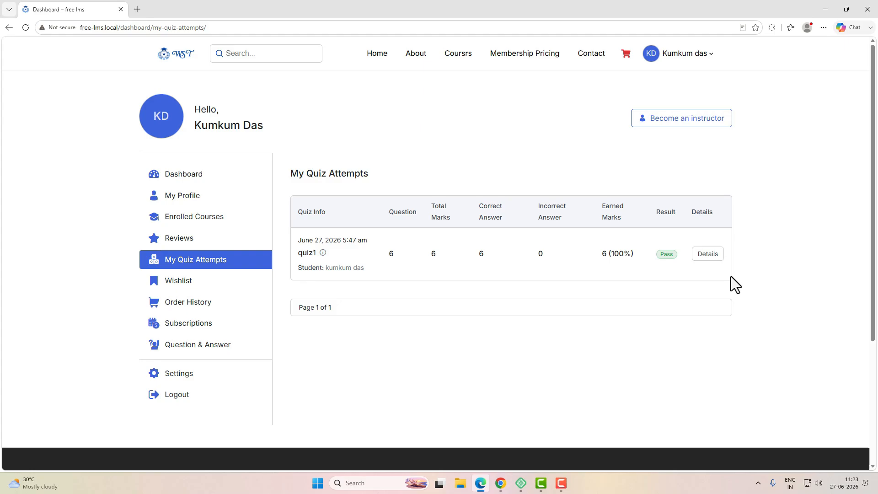
Switch to the tutor1 WordPress admin in Chrome and open the "Travel Photography & Content Creation" course for editing from Tutor LMS Pro's courses
{"action": "key", "text": "alt+Tab"}
{"action": "scroll", "coordinate": [605, 300], "scroll_direction": "down", "scroll_amount": 2}
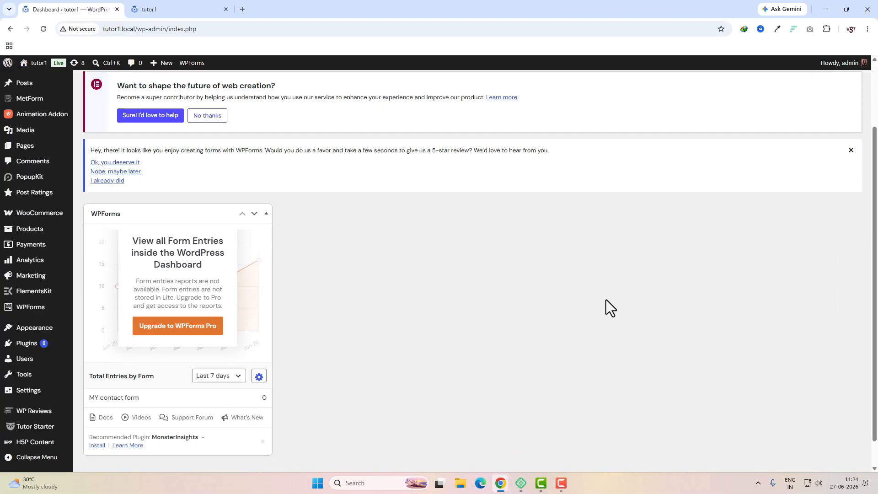
{"action": "scroll", "coordinate": [605, 300], "scroll_direction": "up", "scroll_amount": 2}
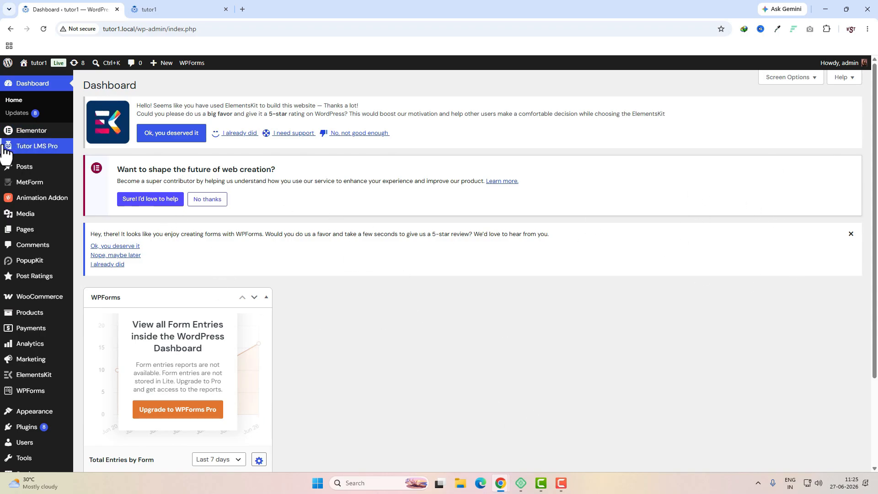
{"action": "mouse_move", "coordinate": [43, 156]}
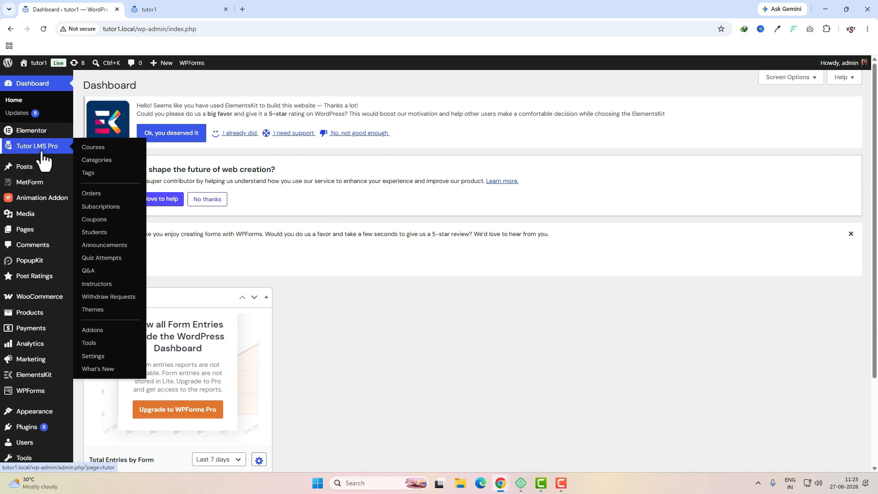
{"action": "left_click", "coordinate": [97, 148]}
{"action": "scroll", "coordinate": [418, 283], "scroll_direction": "down", "scroll_amount": 2}
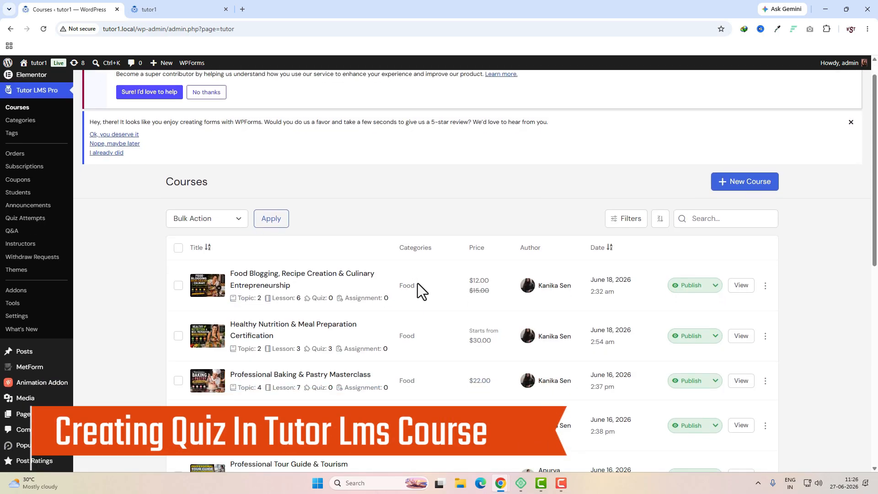
{"action": "scroll", "coordinate": [418, 283], "scroll_direction": "down", "scroll_amount": 1}
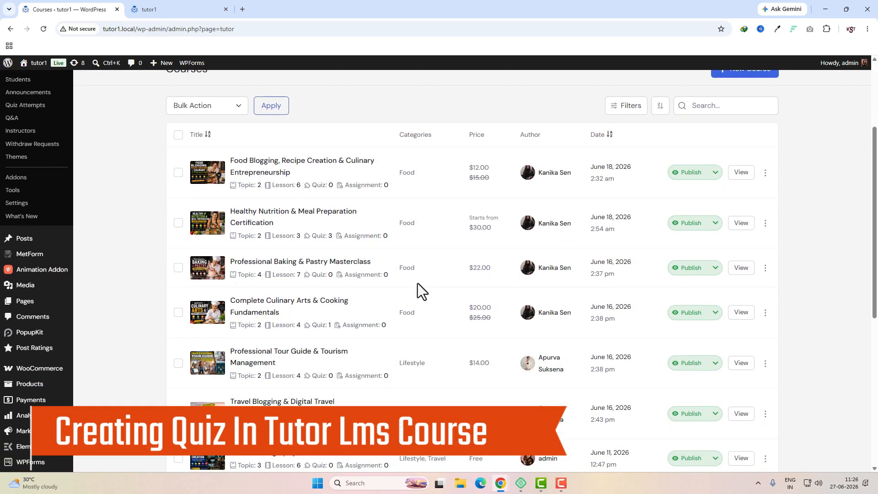
{"action": "scroll", "coordinate": [418, 283], "scroll_direction": "down", "scroll_amount": 2}
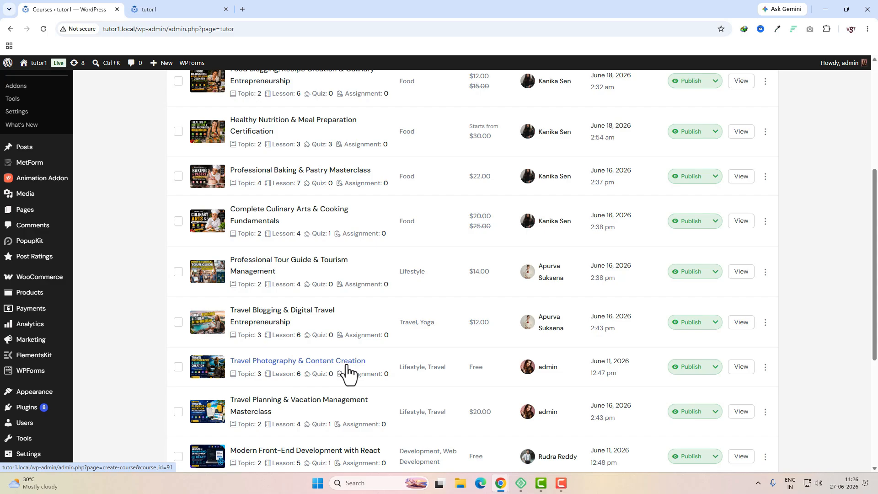
{"action": "left_click", "coordinate": [766, 367]}
{"action": "left_click", "coordinate": [747, 386]}
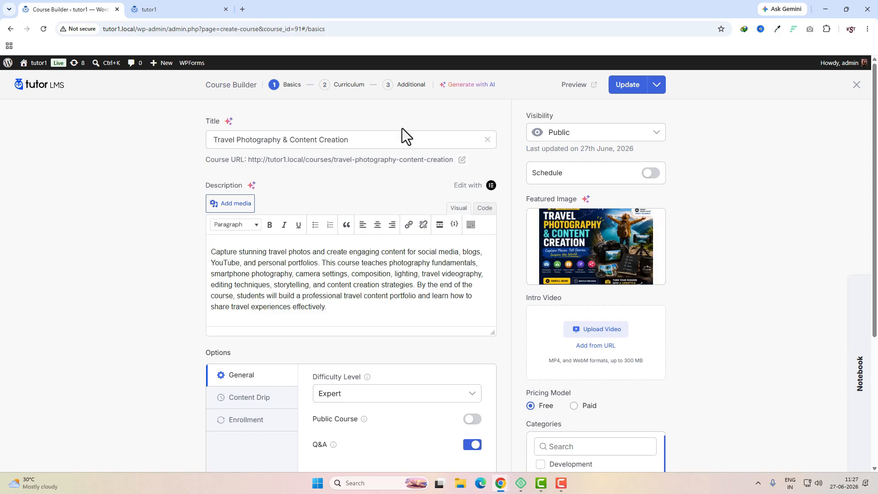
Add a quiz titled "Test Quiz" to the curriculum topic "Introduction to Travel Photography", leaving the summary empty
{"action": "left_click", "coordinate": [358, 92]}
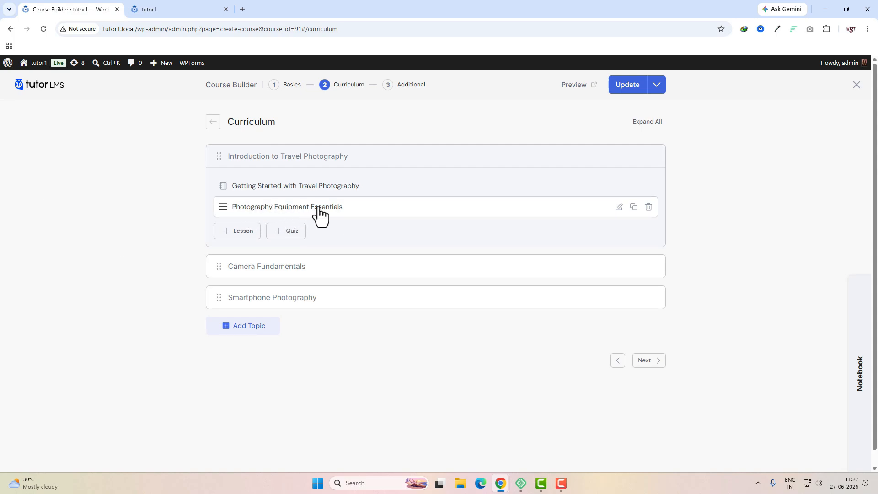
{"action": "left_click", "coordinate": [291, 232]}
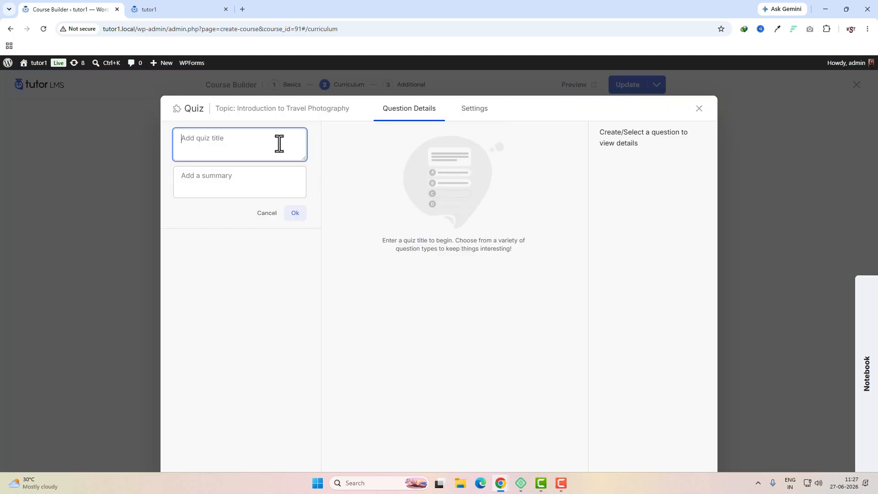
{"action": "type", "text": "Test "}
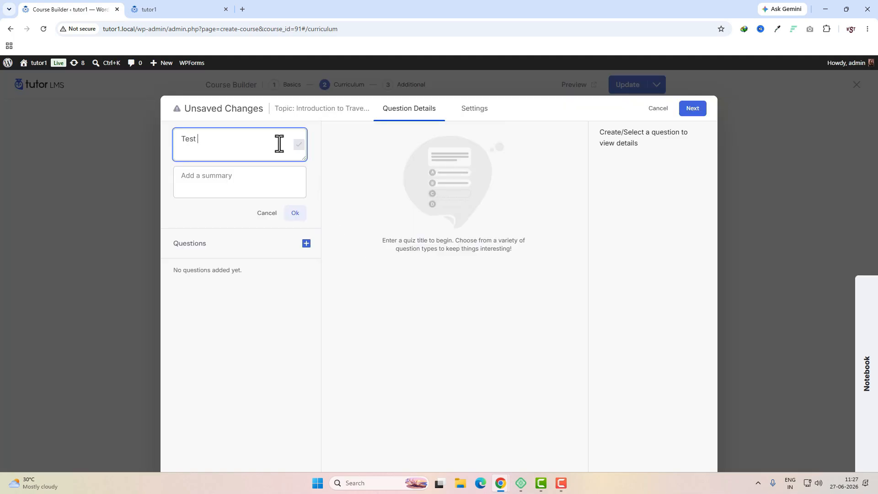
{"action": "type", "text": "Quiz"}
{"action": "left_click", "coordinate": [224, 184]}
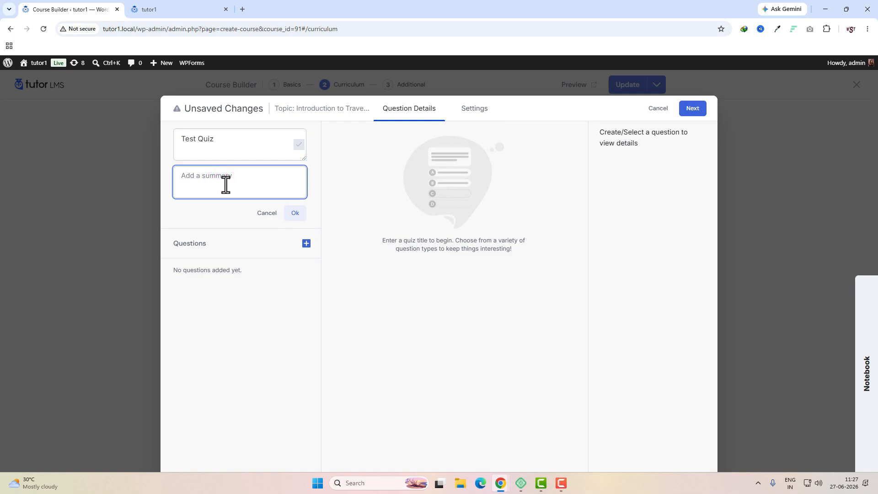
{"action": "left_click", "coordinate": [296, 214]}
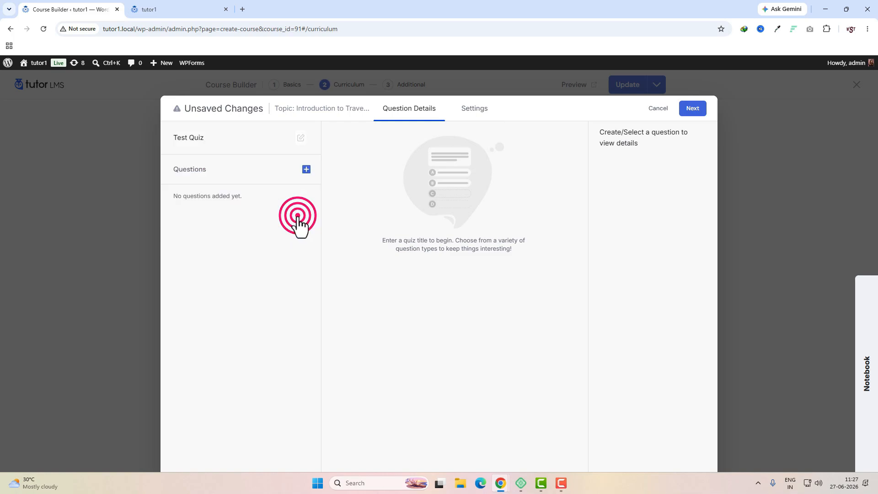
Add a True/False question reading "Delhi is the capital of India." with True as the correct answer
{"action": "left_click", "coordinate": [305, 169]}
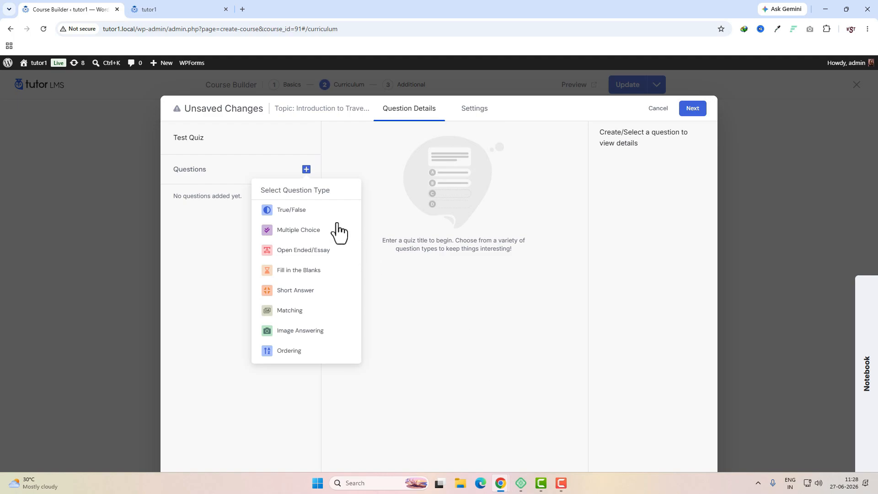
{"action": "left_click", "coordinate": [300, 211]}
{"action": "left_click", "coordinate": [399, 141]}
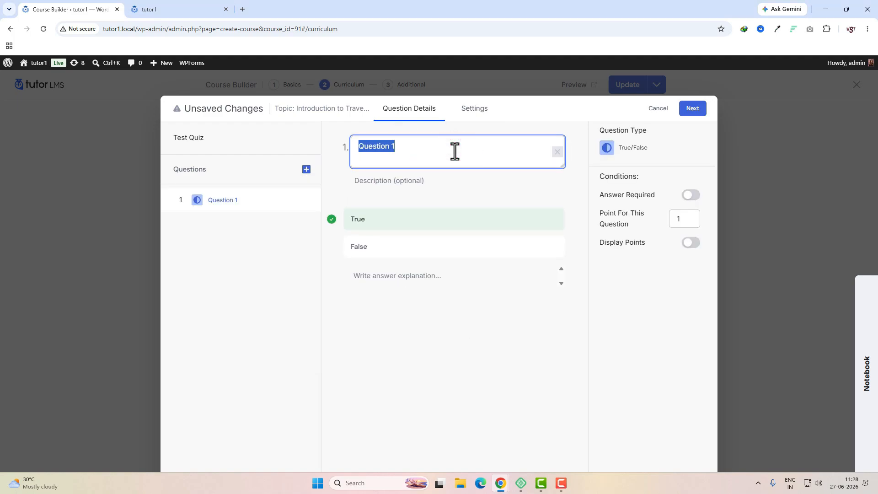
{"action": "type", "text": "Delhi is the capital of India."}
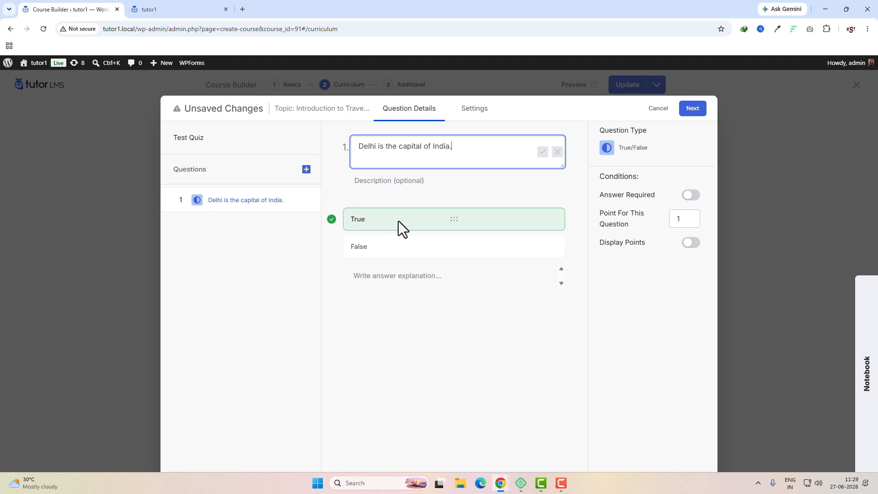
{"action": "left_click", "coordinate": [332, 246]}
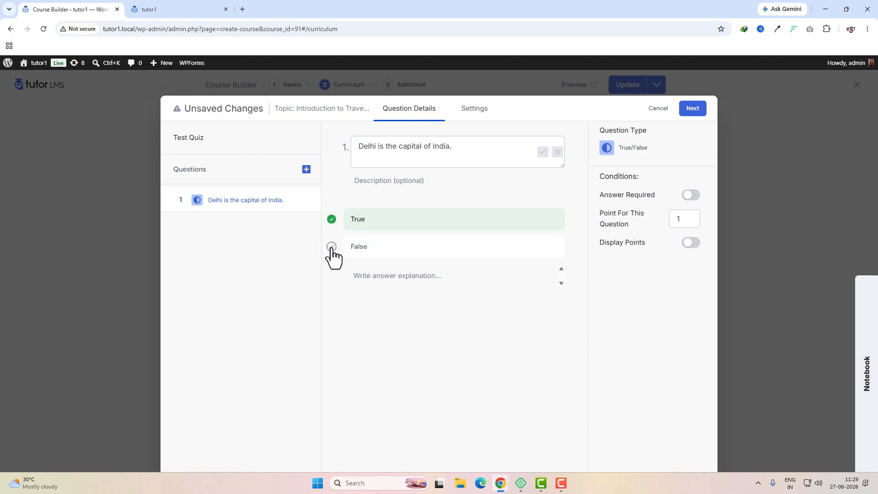
{"action": "left_click", "coordinate": [332, 220]}
Set the Delhi question's points to 2 and make answering it required, with Display Points off
{"action": "left_click", "coordinate": [679, 222]}
{"action": "type", "text": "2"}
{"action": "left_click", "coordinate": [693, 197]}
{"action": "left_click", "coordinate": [691, 244]}
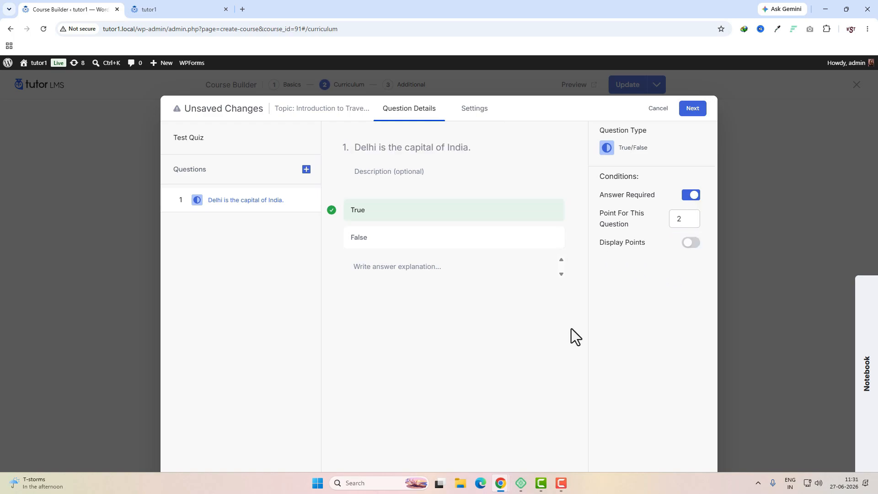
Add a Multiple Choice question titled "choose which are programming language in bellow"
{"action": "left_click", "coordinate": [306, 169]}
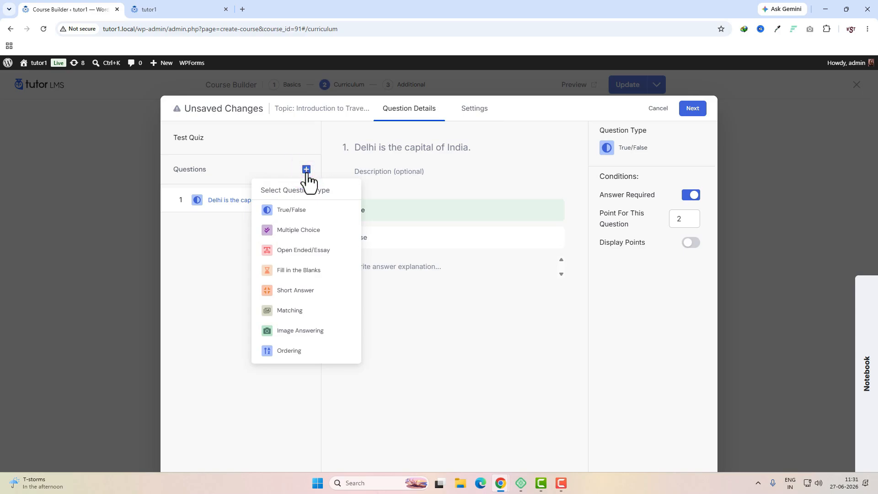
{"action": "left_click", "coordinate": [306, 231]}
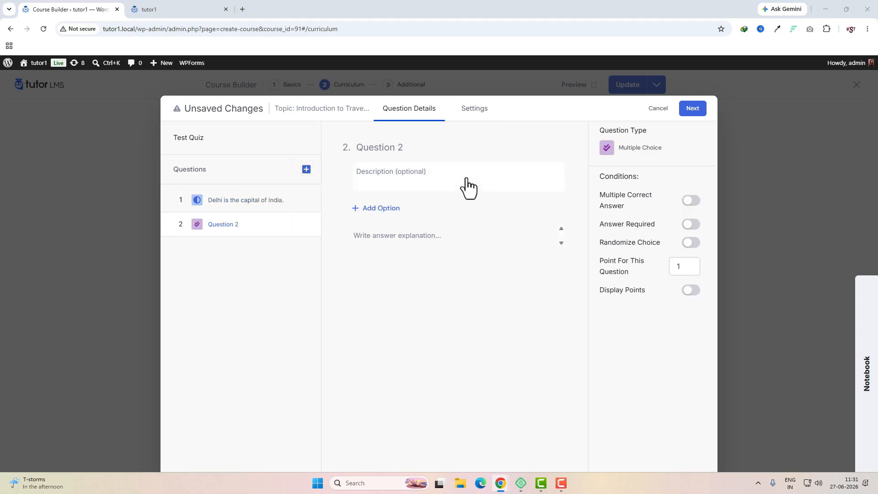
{"action": "left_click", "coordinate": [385, 149]}
{"action": "type", "text": "choose which are programming language in bellow"}
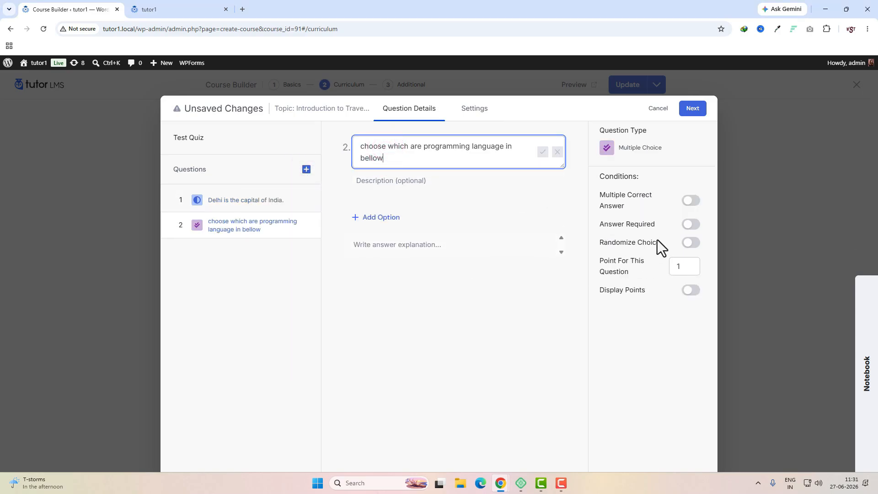
Enable Multiple Correct Answer, Answer Required and Randomize Choice for the programming language question and set its points to 2
{"action": "left_click", "coordinate": [691, 201]}
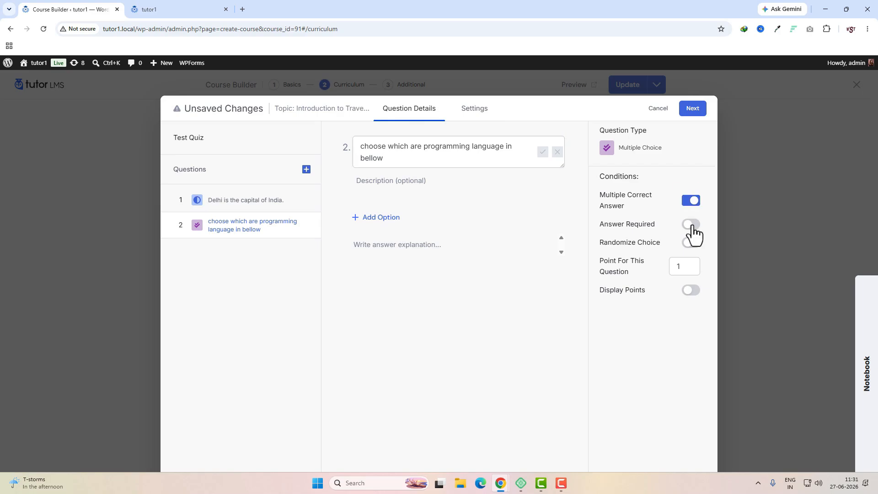
{"action": "left_click", "coordinate": [692, 224]}
{"action": "left_click", "coordinate": [690, 243]}
{"action": "left_click", "coordinate": [679, 268]}
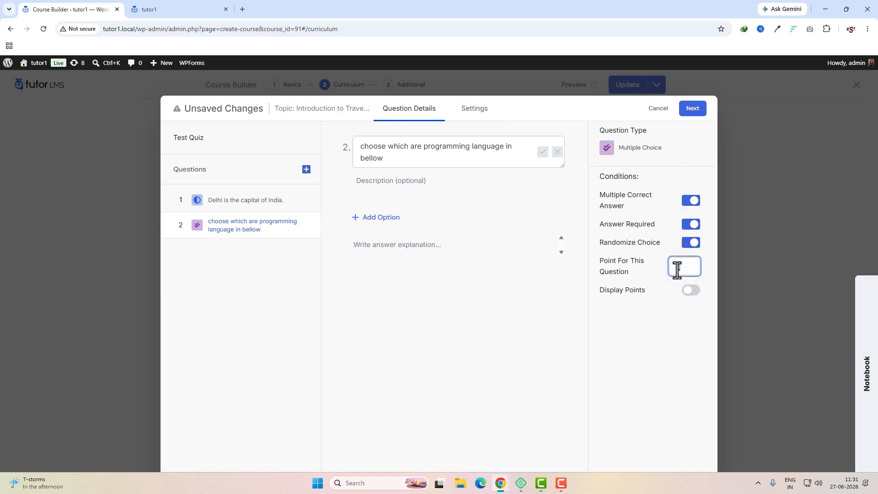
Add the answer options "Phthon", "css", "html" and "java" to the programming language question, and mark "Phthon" and "java" as correct
{"action": "left_click", "coordinate": [354, 218]}
{"action": "type", "text": "Phthon"}
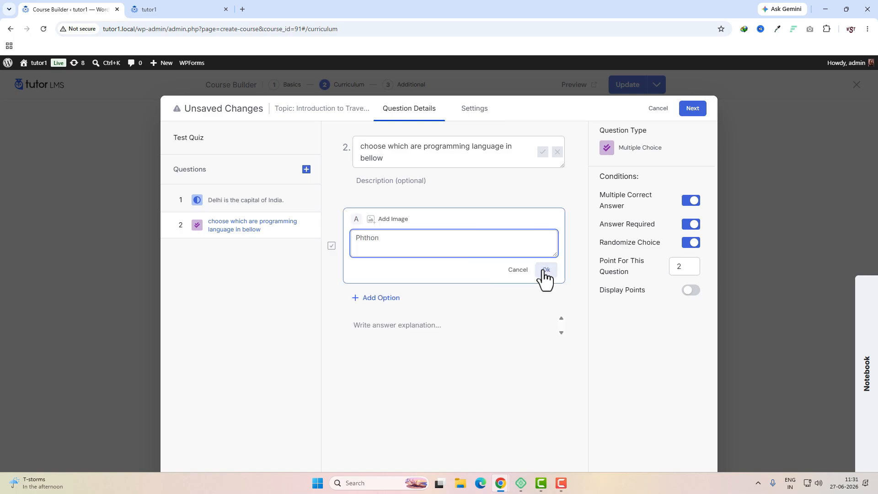
{"action": "left_click", "coordinate": [546, 270]}
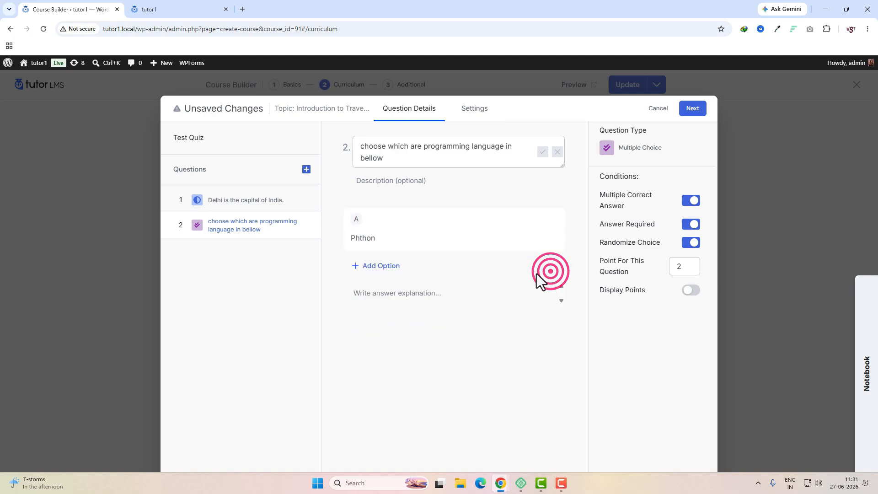
{"action": "left_click", "coordinate": [356, 265]}
{"action": "type", "text": "css"}
{"action": "key", "text": "Return"}
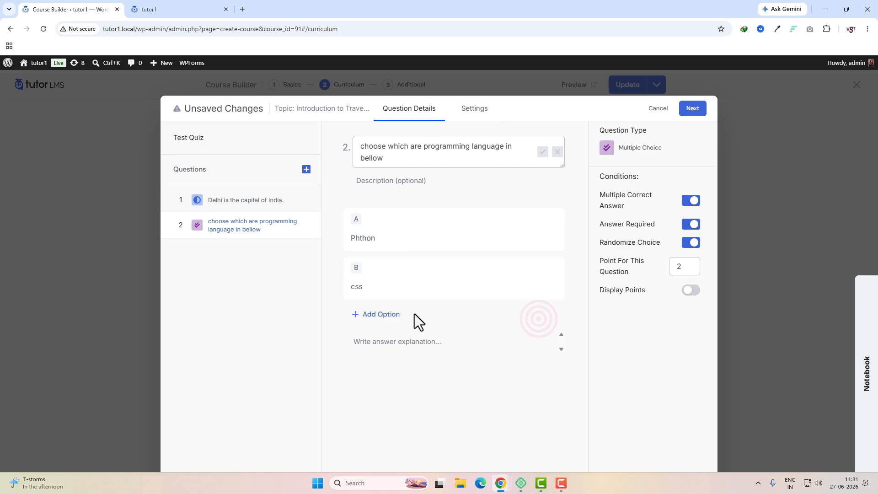
{"action": "left_click", "coordinate": [382, 313]}
{"action": "type", "text": "html"}
{"action": "left_click", "coordinate": [546, 366]}
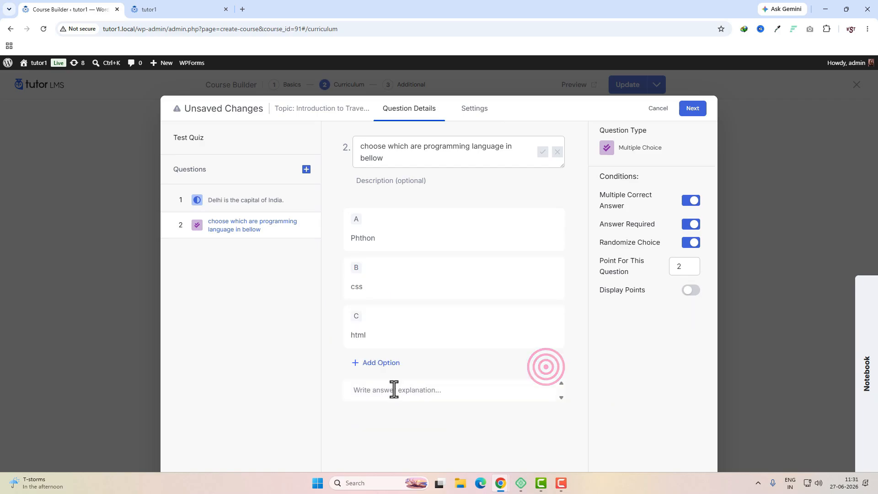
{"action": "left_click", "coordinate": [374, 365]}
{"action": "type", "text": "java"}
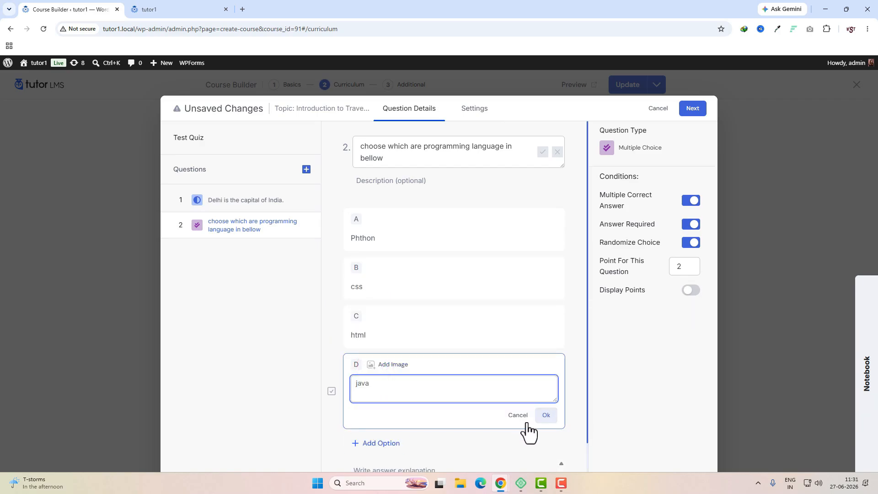
{"action": "left_click", "coordinate": [549, 416]}
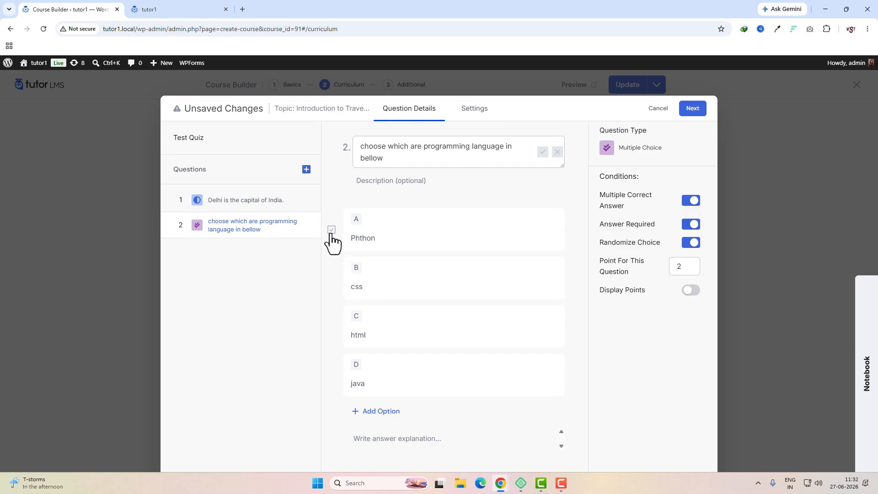
{"action": "left_click", "coordinate": [331, 229]}
{"action": "left_click", "coordinate": [331, 376]}
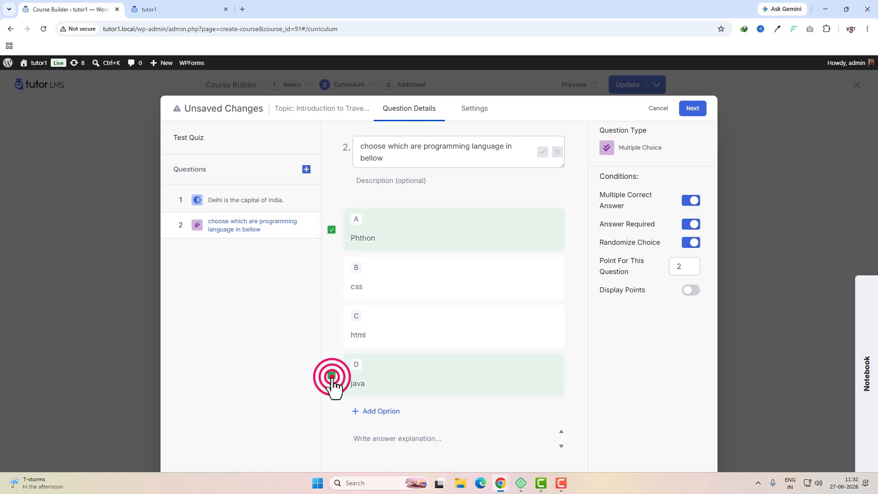
Add an Open Ended/Essay question titled "Explain about java virtual machine (JVM)?"
{"action": "left_click", "coordinate": [305, 170]}
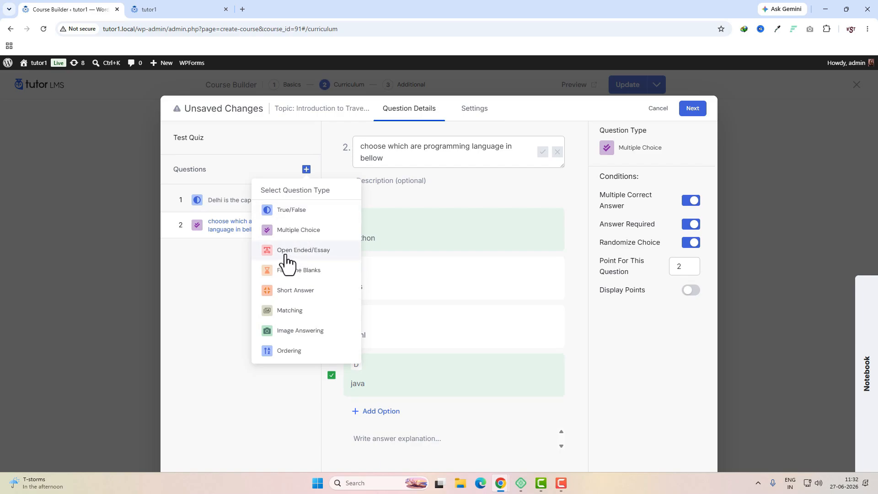
{"action": "left_click", "coordinate": [315, 253]}
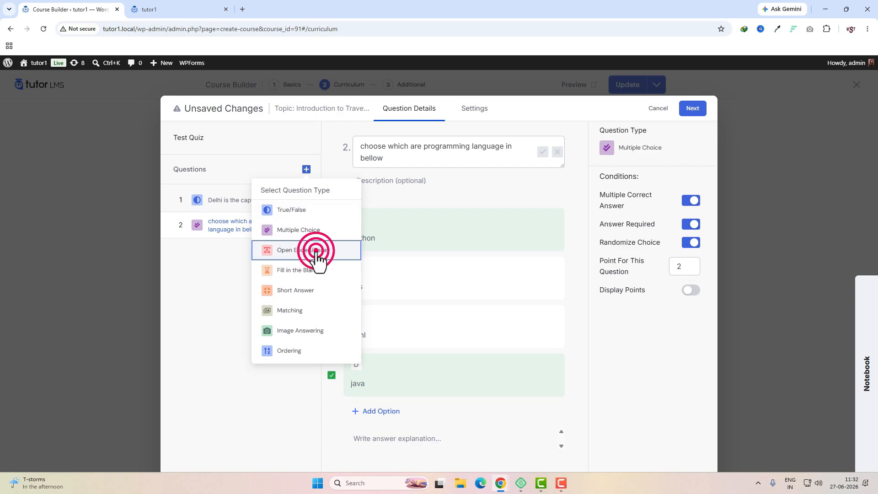
{"action": "left_click", "coordinate": [430, 174]}
{"action": "left_click", "coordinate": [415, 148]}
{"action": "type", "text": "Explain about java virtual machine (JVM)?"}
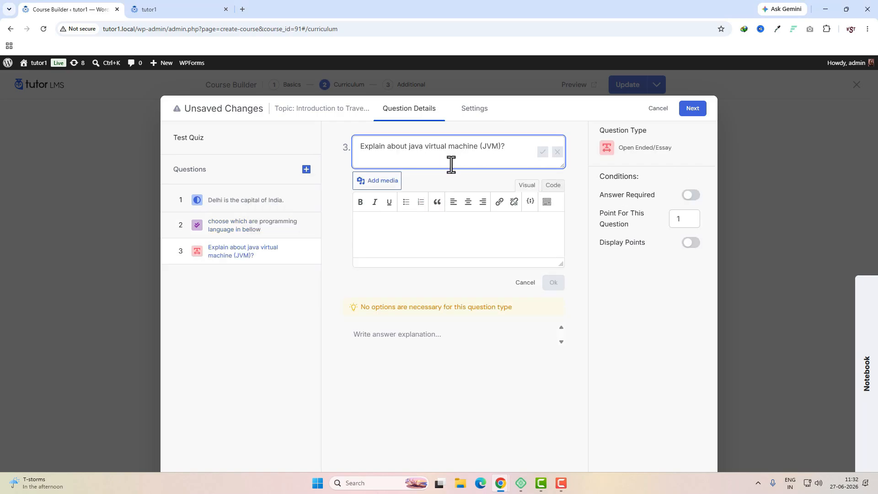
Enable Answer Required for the JVM essay question and set its points to 3
{"action": "left_click", "coordinate": [691, 195]}
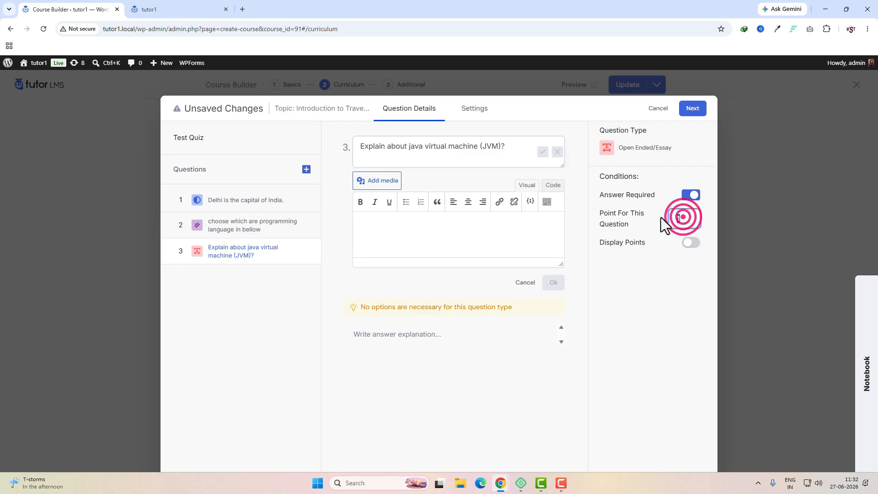
{"action": "left_click", "coordinate": [672, 219]}
{"action": "type", "text": "3"}
Add a Fill in the Blanks question with the text "India's old capital is {dash}?" and the correct answer "kolkata"
{"action": "left_click", "coordinate": [306, 170]}
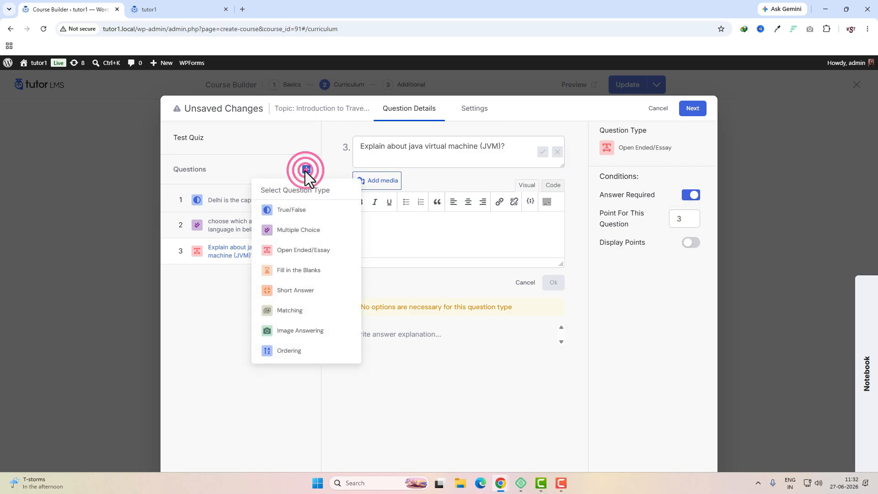
{"action": "left_click", "coordinate": [305, 274]}
{"action": "left_click", "coordinate": [412, 229]}
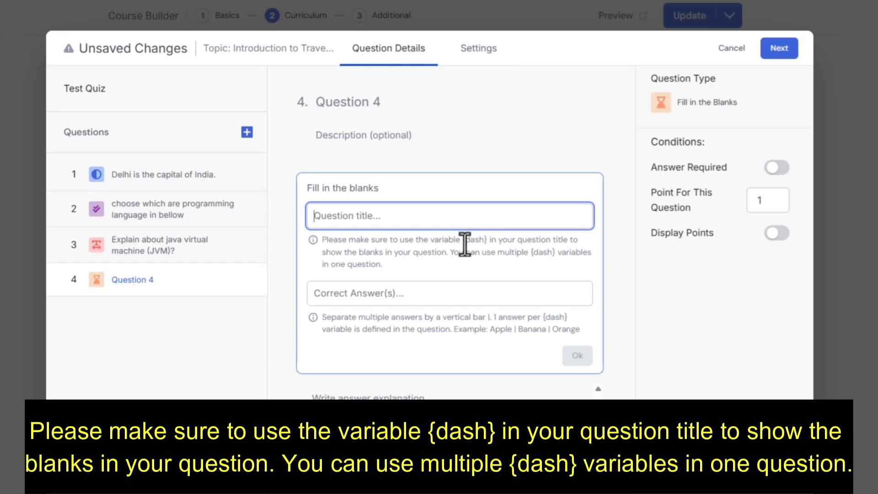
{"action": "left_click_drag", "start_coordinate": [461, 242], "coordinate": [485, 240]}
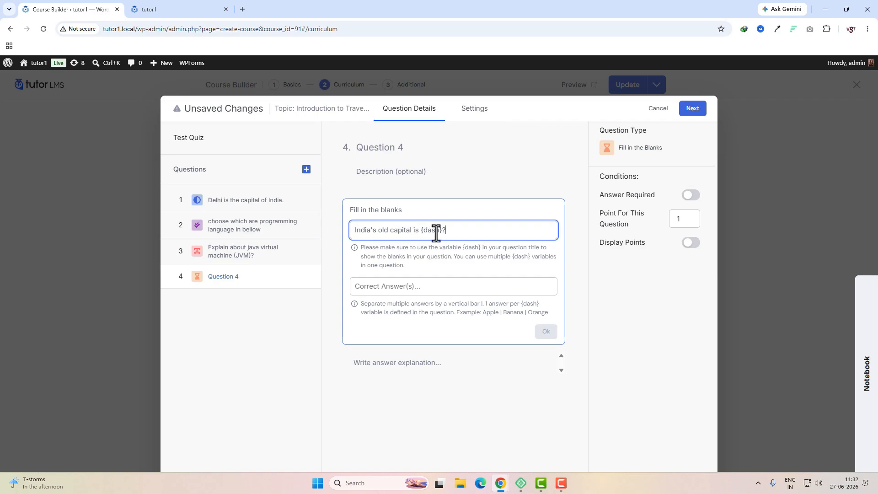
{"action": "left_click_drag", "start_coordinate": [421, 230], "coordinate": [441, 230]}
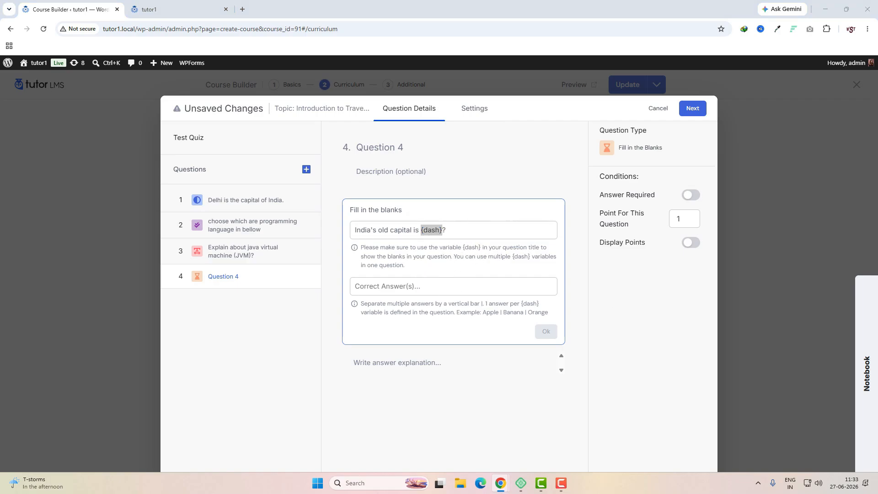
{"action": "left_click", "coordinate": [390, 284]}
{"action": "type", "text": "kolkata"}
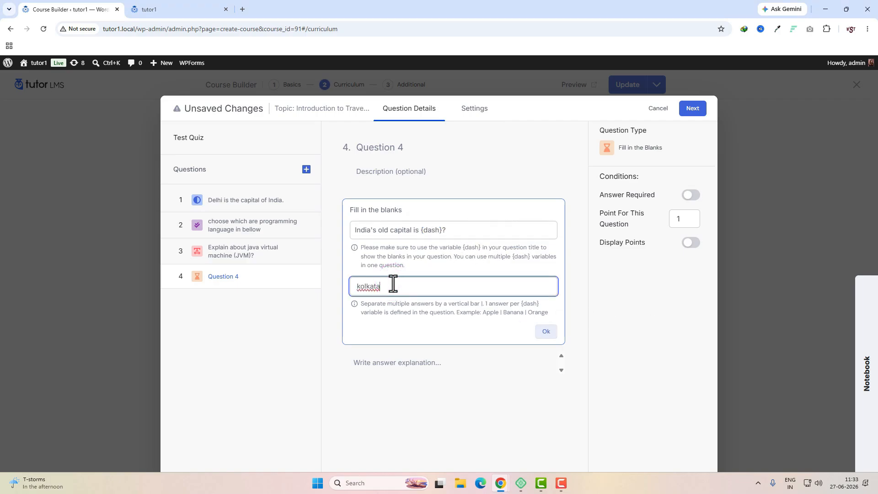
{"action": "left_click", "coordinate": [547, 333]}
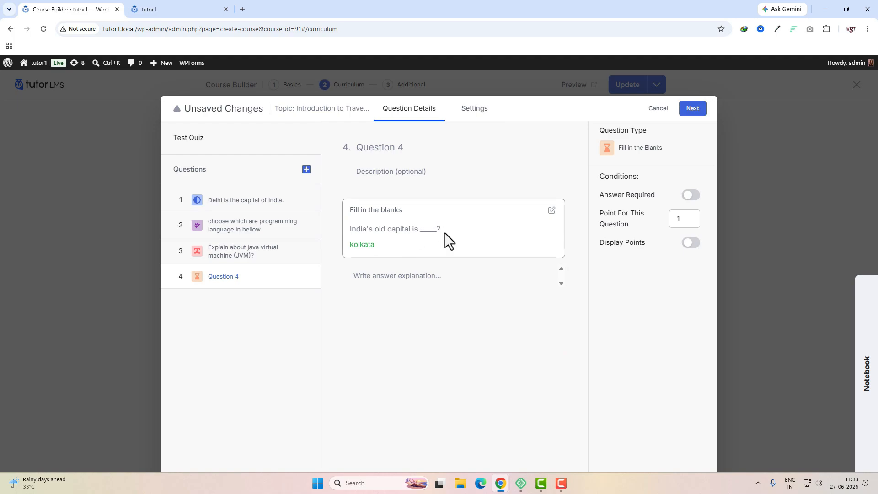
Make the fill-in-the-blanks question required with 2 points, and title it "Indian's old capital"
{"action": "left_click", "coordinate": [688, 196]}
{"action": "left_click", "coordinate": [680, 221]}
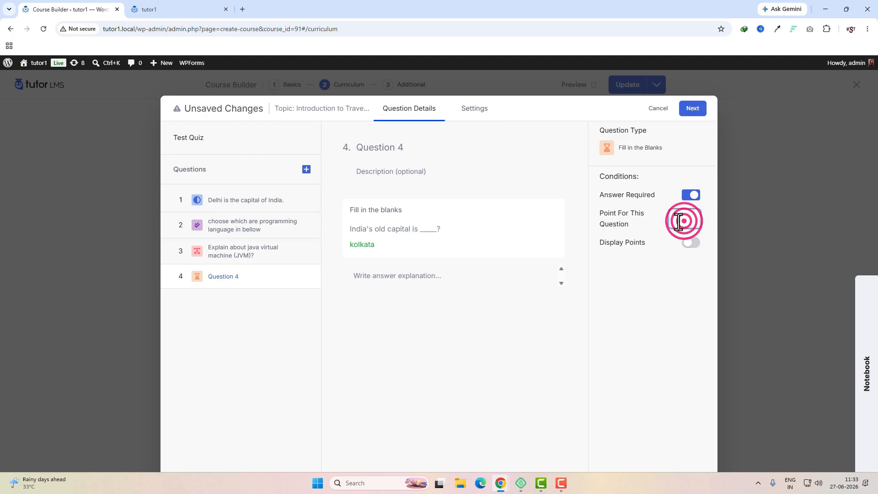
{"action": "type", "text": "2"}
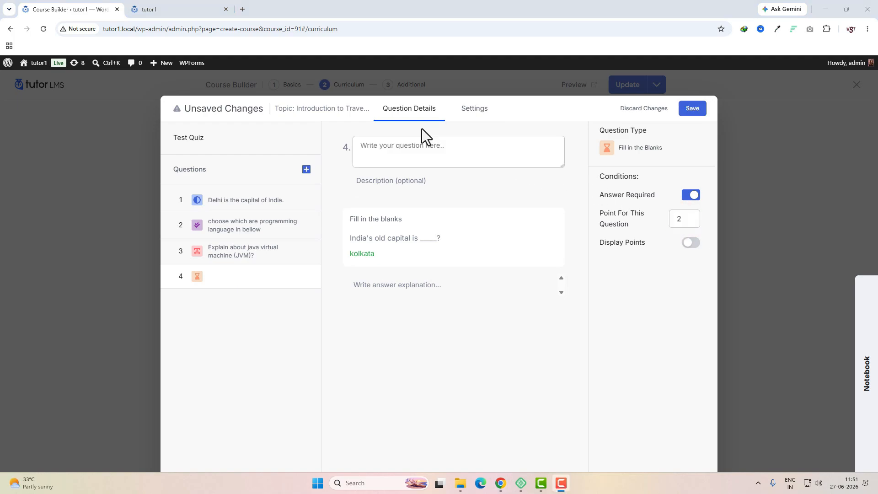
{"action": "left_click", "coordinate": [422, 147]}
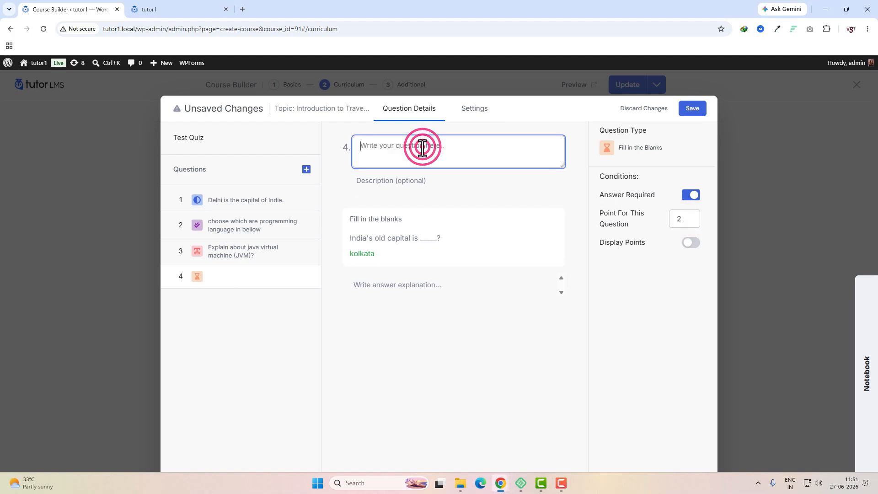
{"action": "type", "text": "Indian's old capital"}
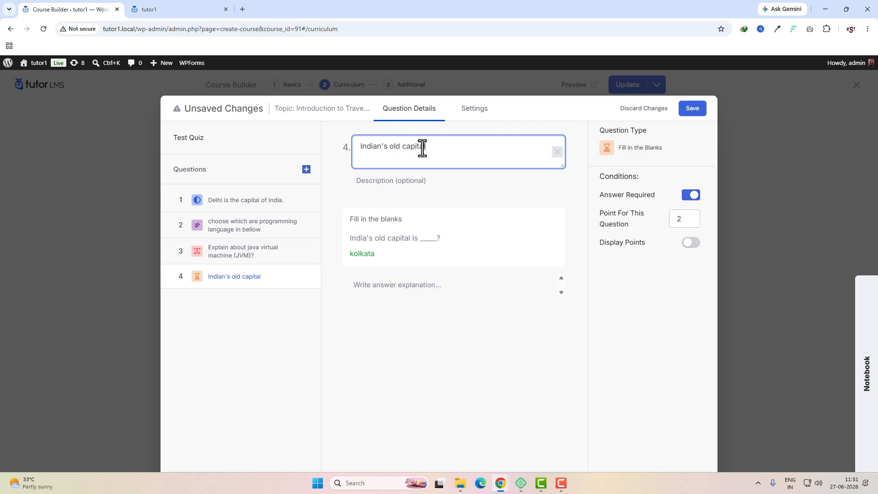
Add a Short Answer question titled "Which is the national river of India?" and set its points to 2
{"action": "left_click", "coordinate": [306, 170]}
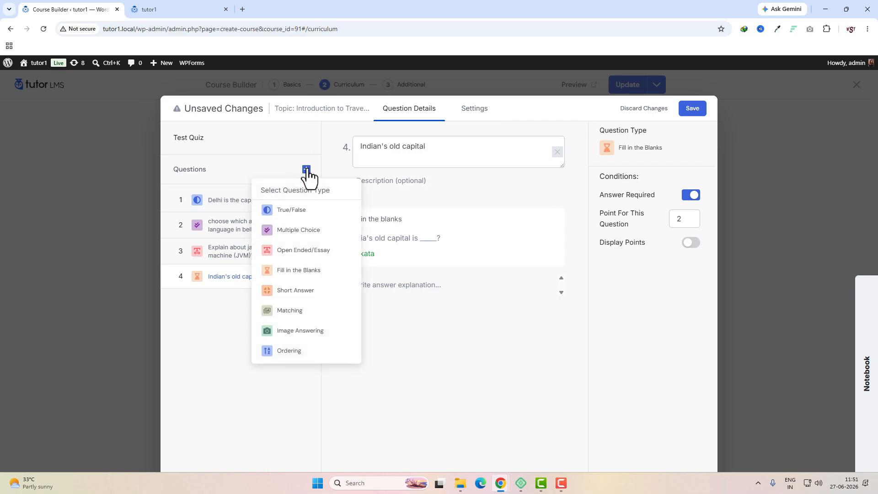
{"action": "left_click", "coordinate": [309, 297]}
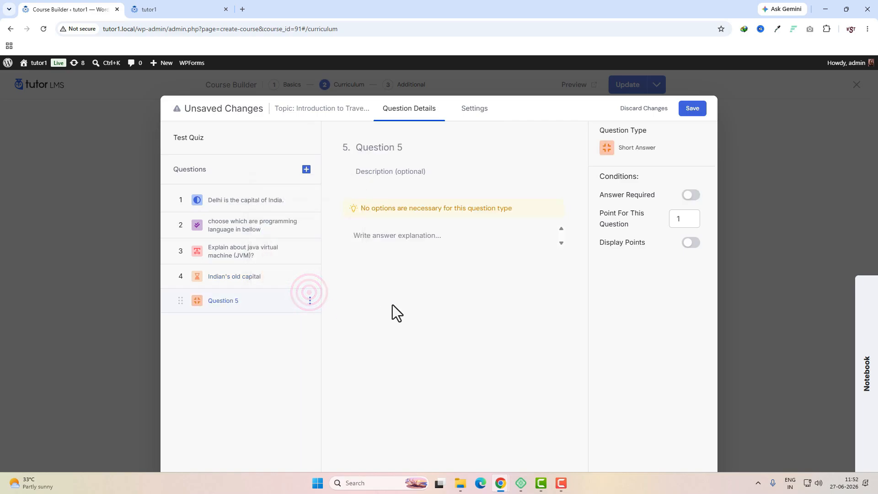
{"action": "left_click", "coordinate": [461, 154]}
{"action": "type", "text": "Which is the national river of India?"}
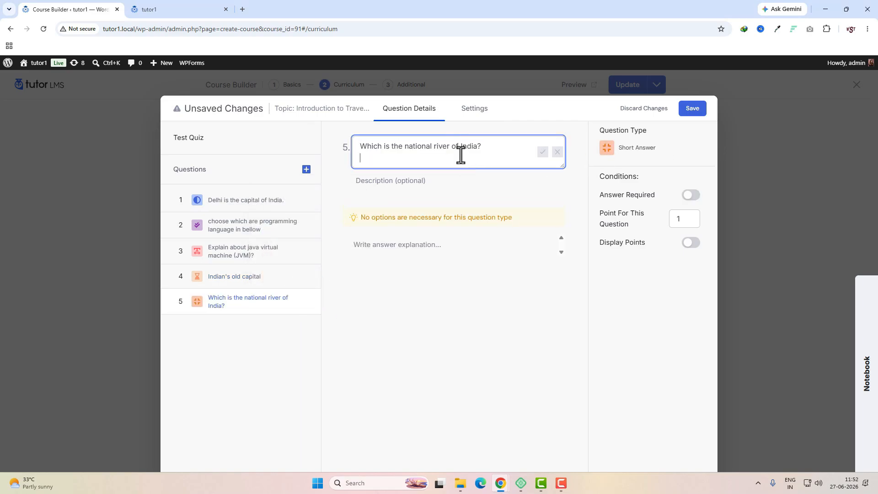
{"action": "left_click", "coordinate": [681, 224]}
{"action": "type", "text": "2"}
Add a Matching question titled "match capital of country"
{"action": "left_click", "coordinate": [306, 169]}
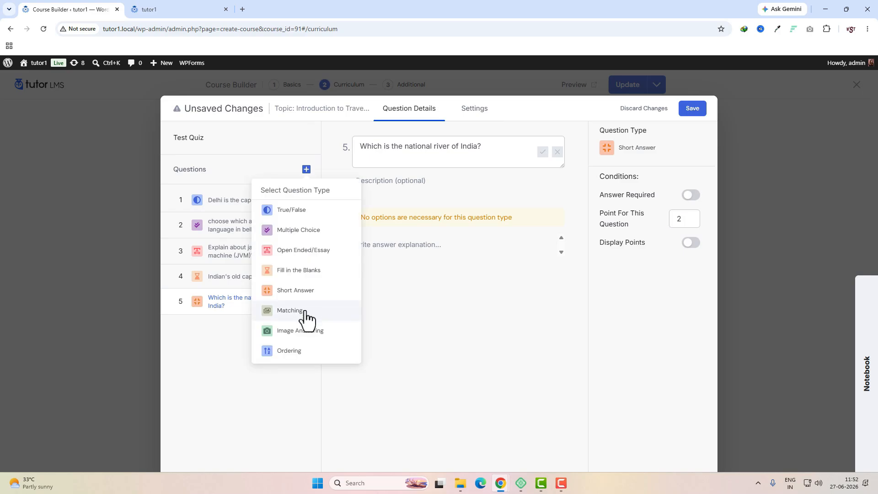
{"action": "left_click", "coordinate": [305, 312]}
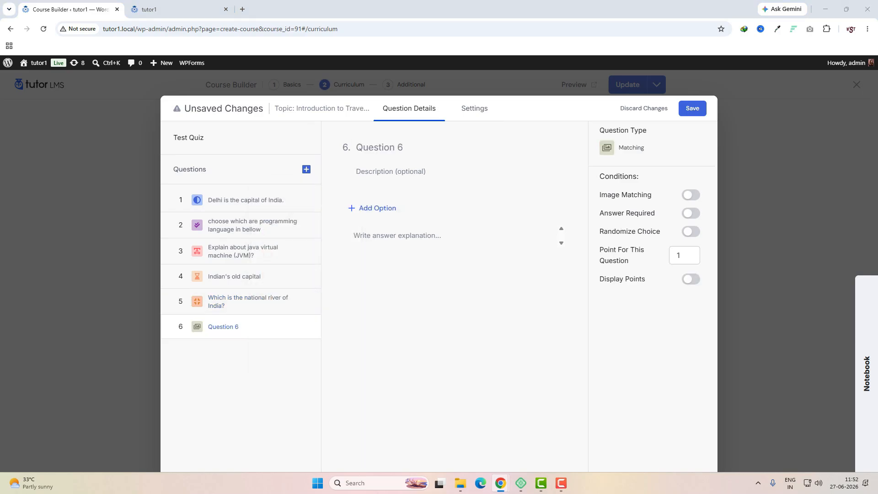
{"action": "left_click", "coordinate": [407, 143]}
{"action": "type", "text": "match capital of country"}
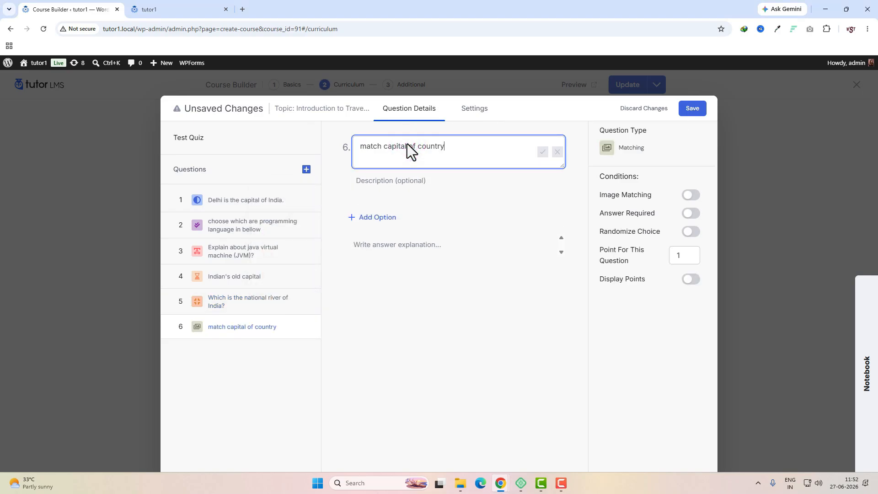
Add the matching pairs "India" with "Delhi" and "Bangladesh" with "Dhaka" to the capital matching question
{"action": "left_click", "coordinate": [377, 217]}
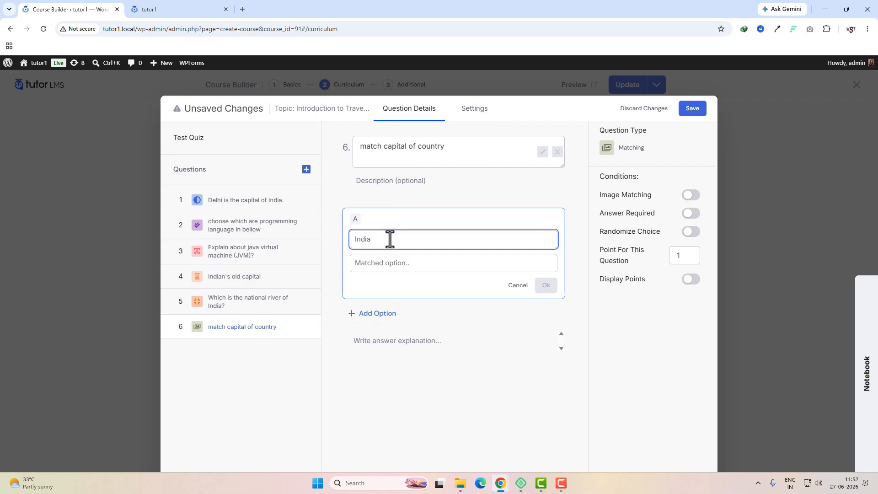
{"action": "key", "text": "Tab"}
{"action": "type", "text": "D"}
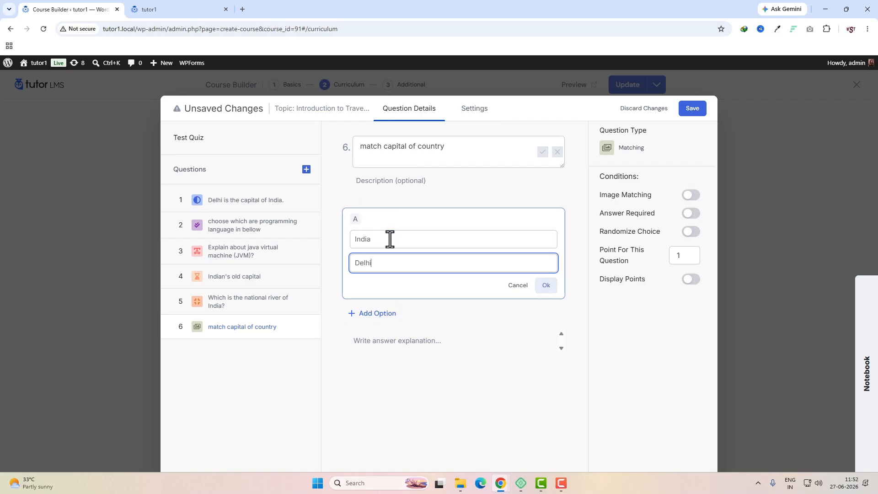
{"action": "left_click", "coordinate": [545, 285]}
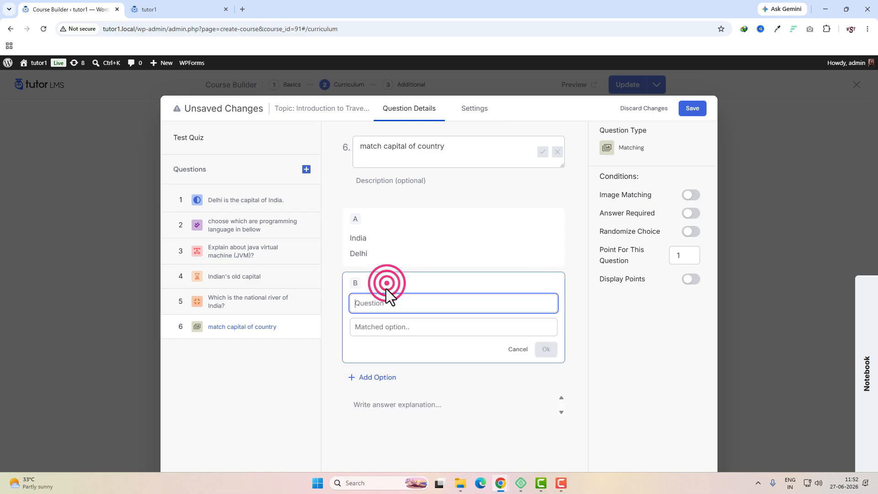
{"action": "left_click", "coordinate": [385, 281]}
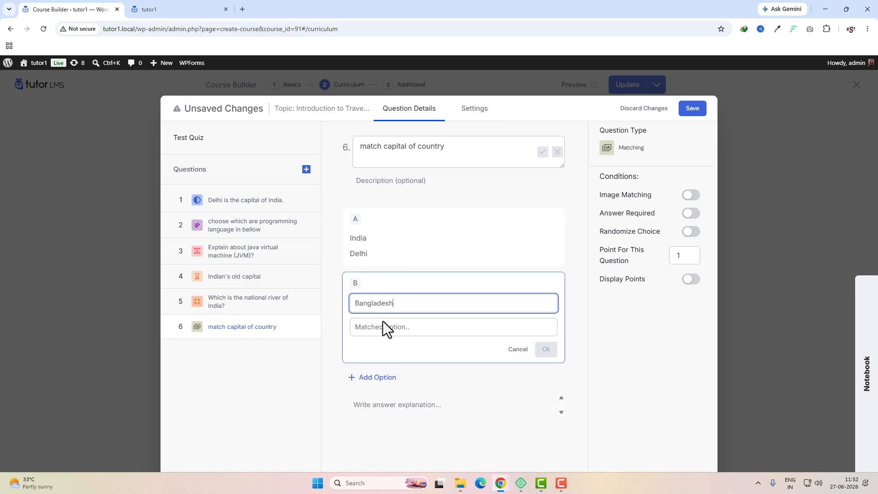
{"action": "left_click", "coordinate": [382, 328]}
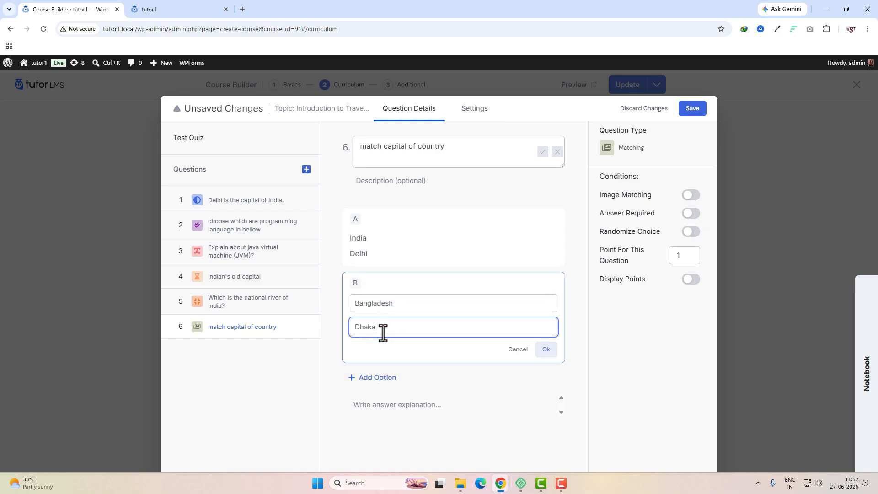
{"action": "left_click", "coordinate": [545, 350]}
Add the matching pairs "Nepal" with "katmandu" and "srilanka" with "Colombo" to the capital matching question
{"action": "left_click", "coordinate": [376, 349]}
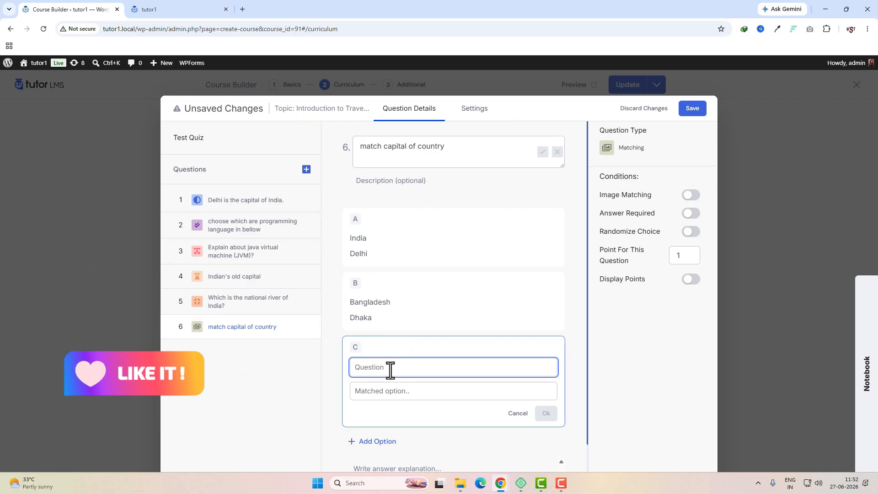
{"action": "type", "text": "Nepal"}
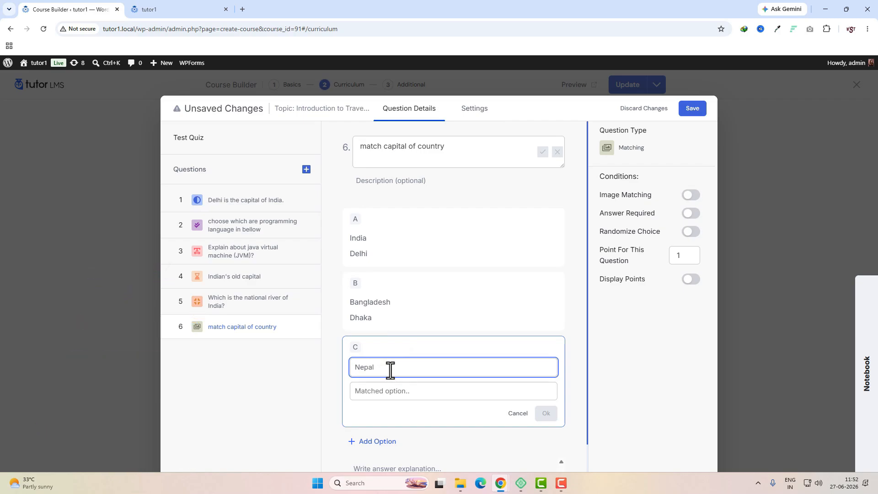
{"action": "left_click", "coordinate": [396, 391]}
{"action": "type", "text": "katmandu"}
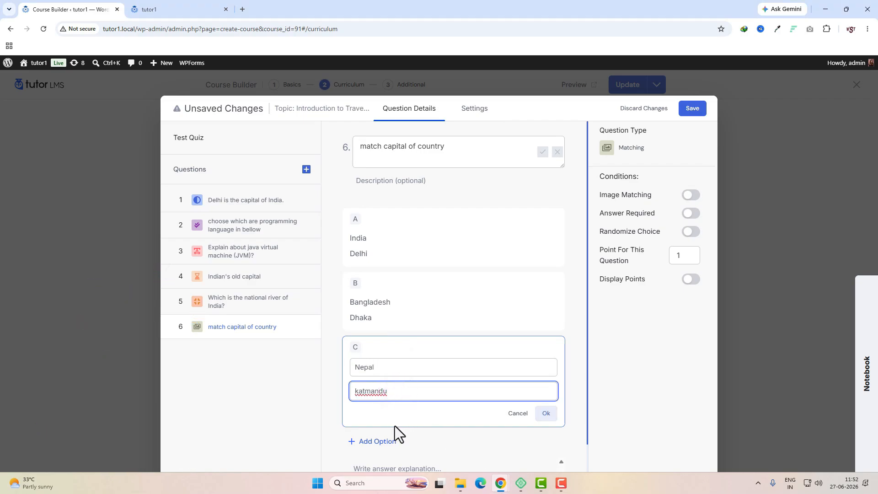
{"action": "left_click", "coordinate": [373, 440]}
{"action": "scroll", "coordinate": [480, 388], "scroll_direction": "down", "scroll_amount": 3}
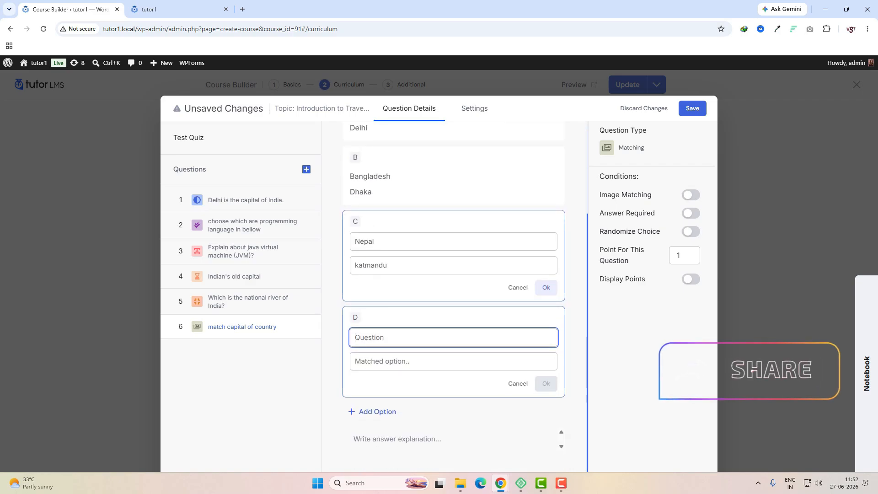
{"action": "type", "text": "srilanka"}
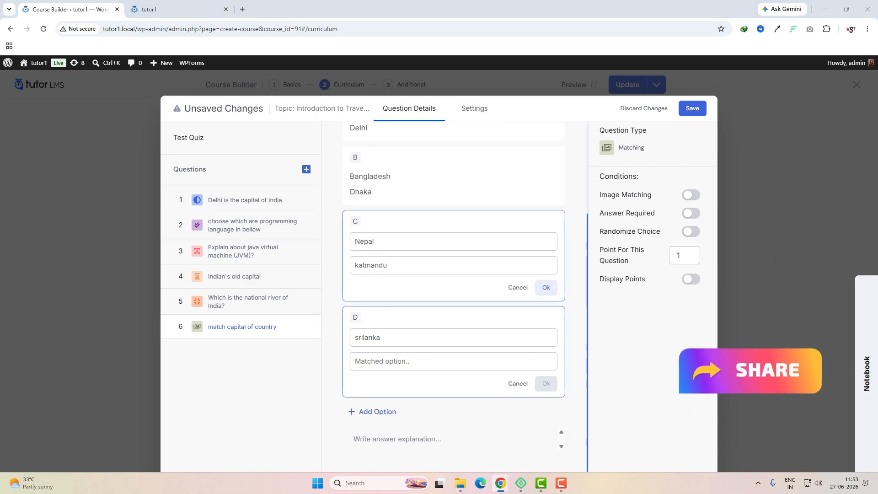
{"action": "left_click", "coordinate": [396, 361]}
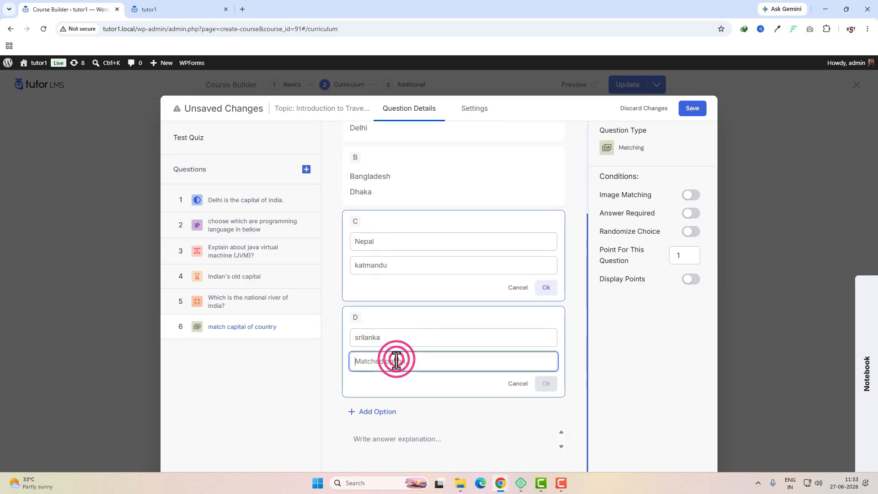
{"action": "type", "text": "Colombo"}
{"action": "left_click", "coordinate": [546, 383]}
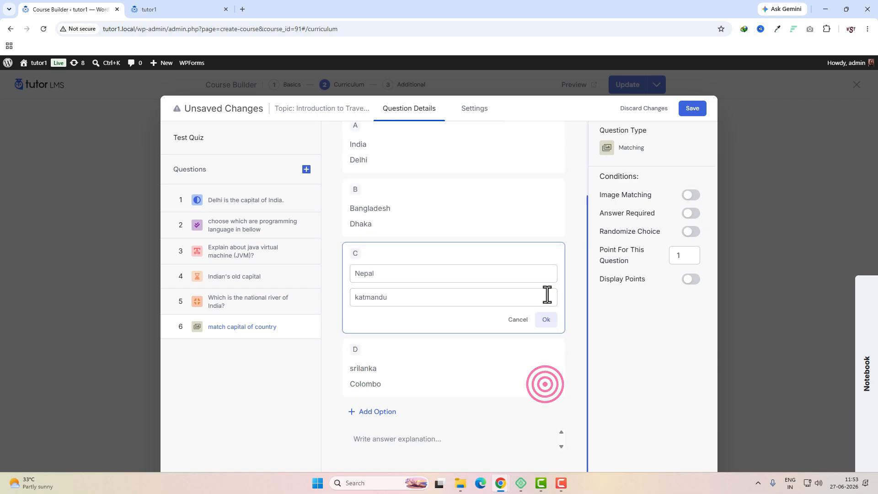
{"action": "left_click", "coordinate": [548, 325]}
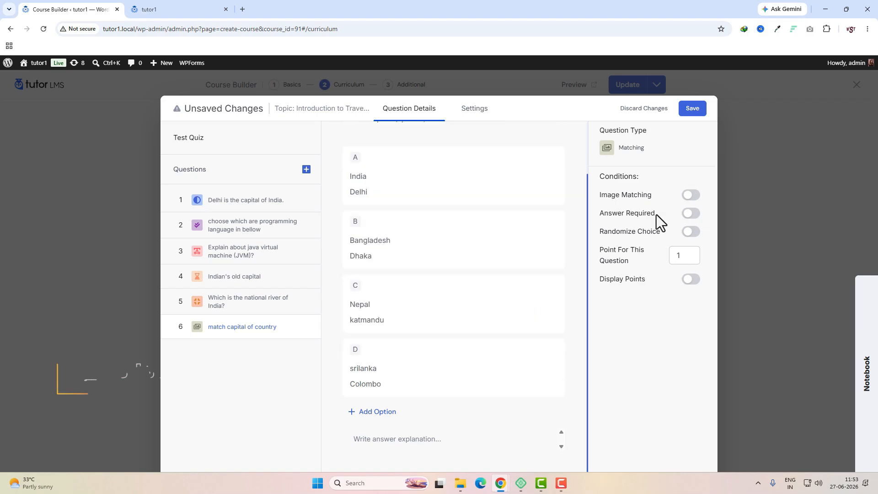
Make the capital matching question required with randomized choices and set its points to 3
{"action": "left_click", "coordinate": [690, 214]}
{"action": "left_click", "coordinate": [689, 231]}
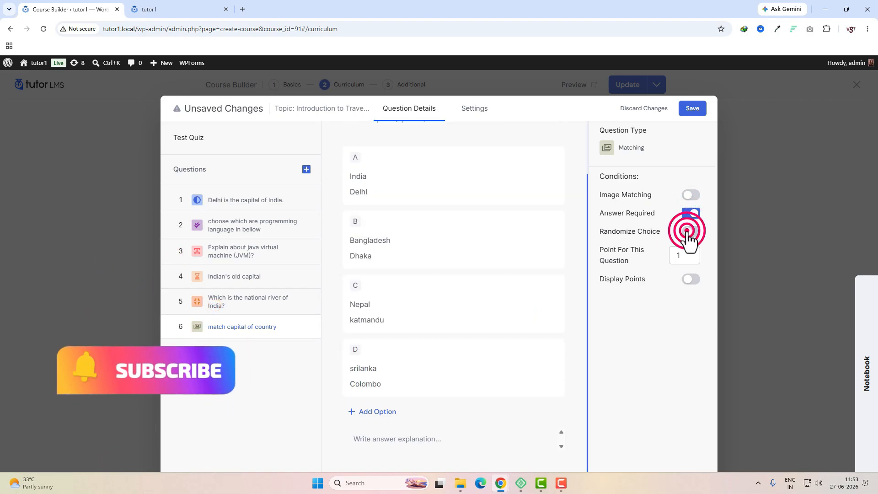
{"action": "left_click", "coordinate": [684, 253]}
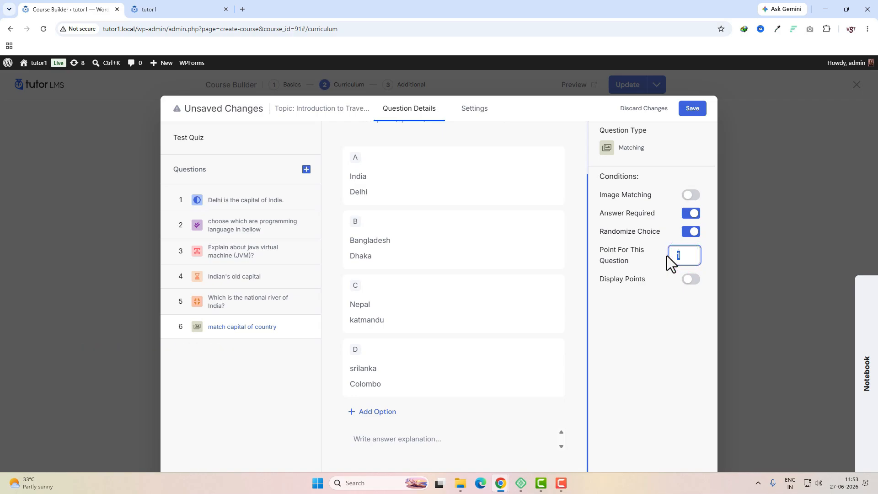
Add a Matching question with image matching enabled, titled "Match Animal name with Image"
{"action": "left_click", "coordinate": [306, 170]}
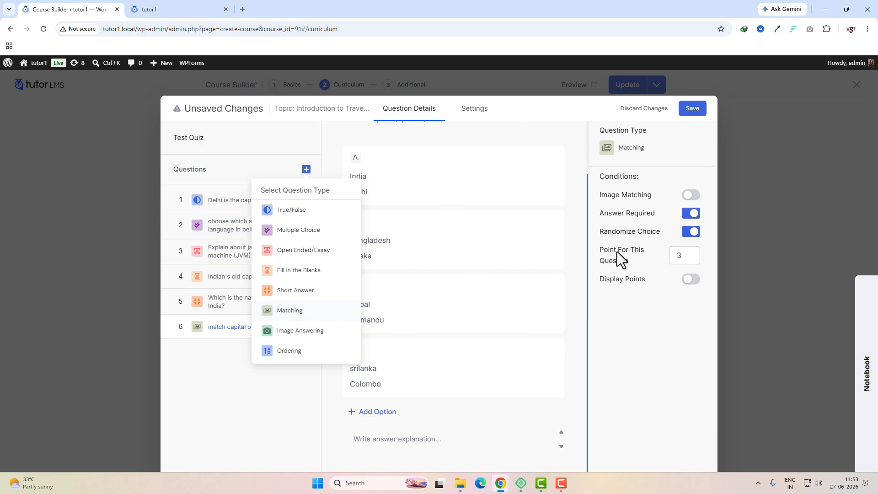
{"action": "left_click", "coordinate": [306, 315]}
{"action": "left_click", "coordinate": [404, 151]}
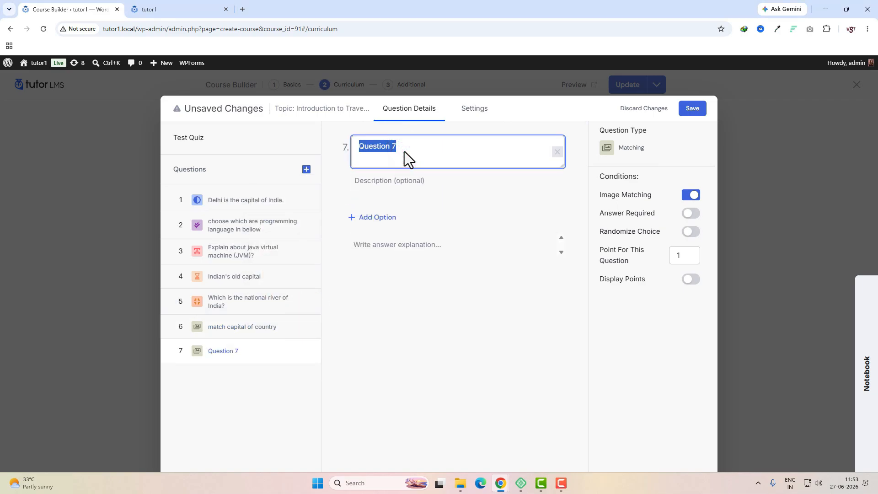
{"action": "type", "text": "Match Animal name with Image"}
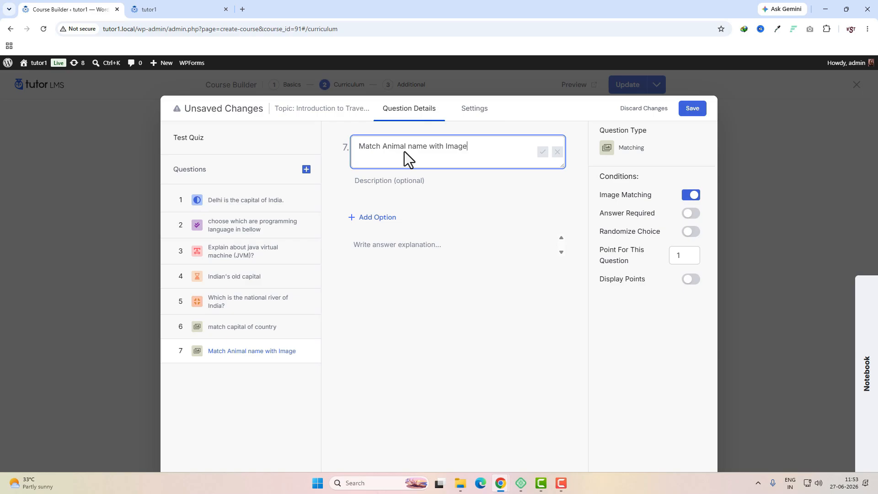
{"action": "left_click", "coordinate": [543, 152]}
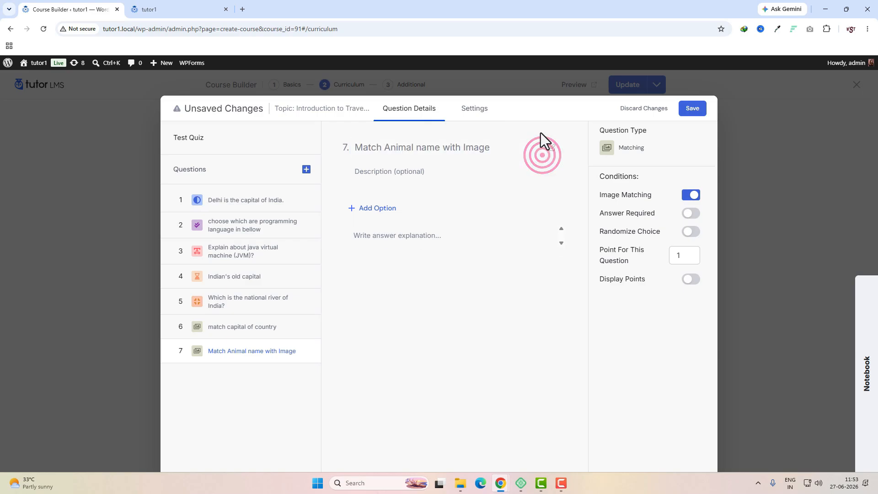
Add an option to the animal matching question pairing the lion image from the media library with the text "Lion"
{"action": "left_click", "coordinate": [389, 212]}
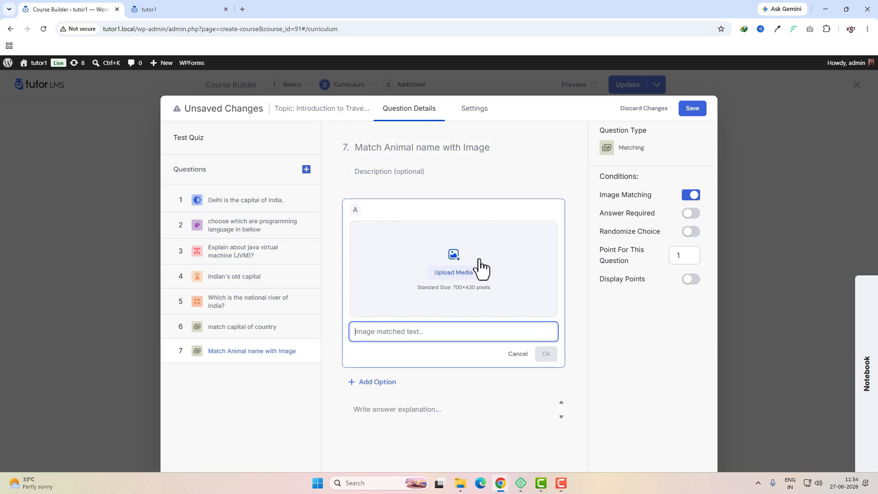
{"action": "left_click", "coordinate": [457, 264]}
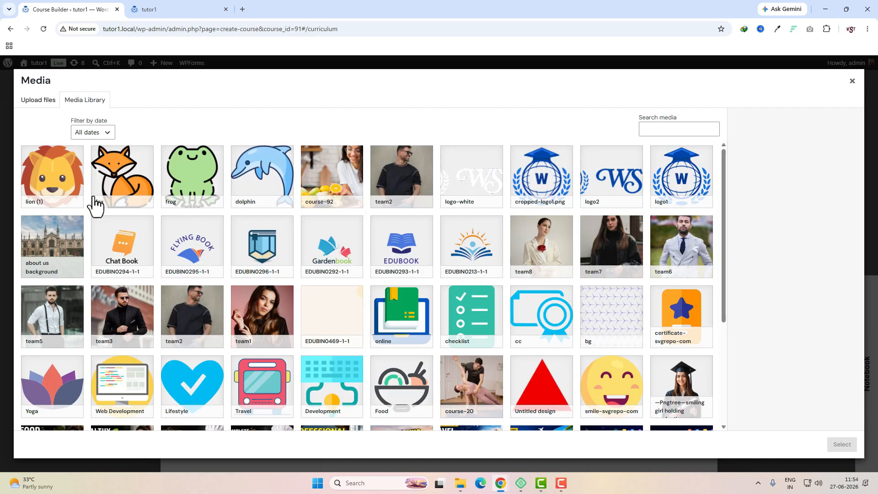
{"action": "left_click", "coordinate": [46, 174]}
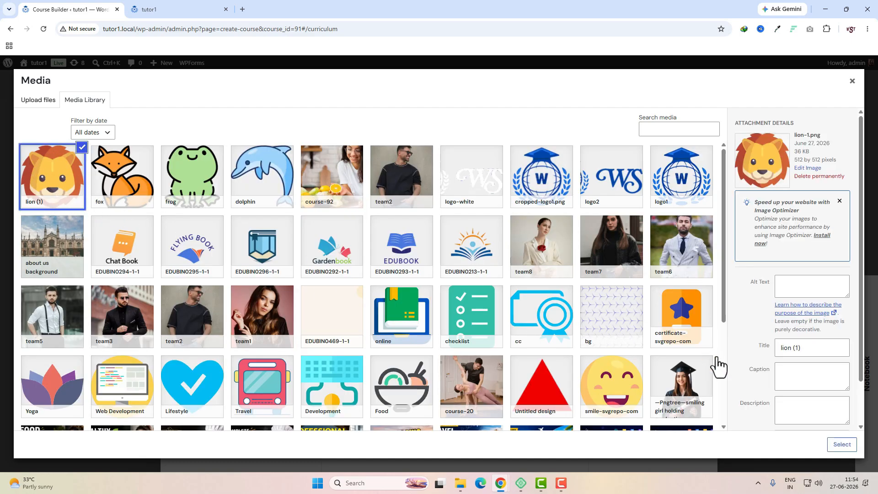
{"action": "left_click", "coordinate": [840, 445]}
{"action": "left_click", "coordinate": [457, 333]}
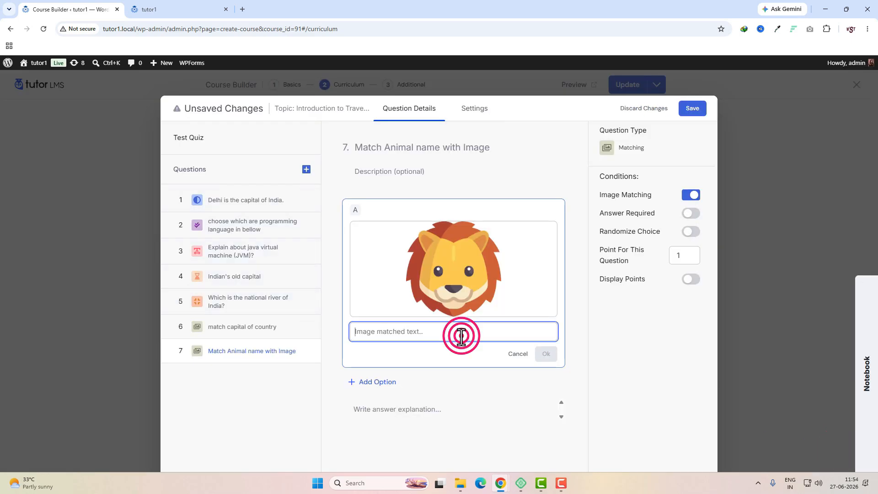
{"action": "type", "text": "Lion"}
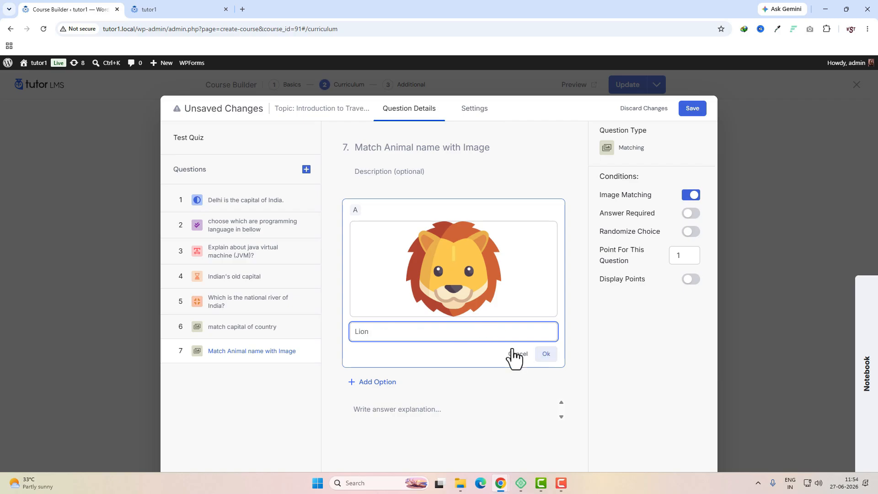
{"action": "left_click", "coordinate": [545, 353]}
Add a second animal matching option pairing the fox image with the text "Fox"
{"action": "left_click", "coordinate": [447, 286]}
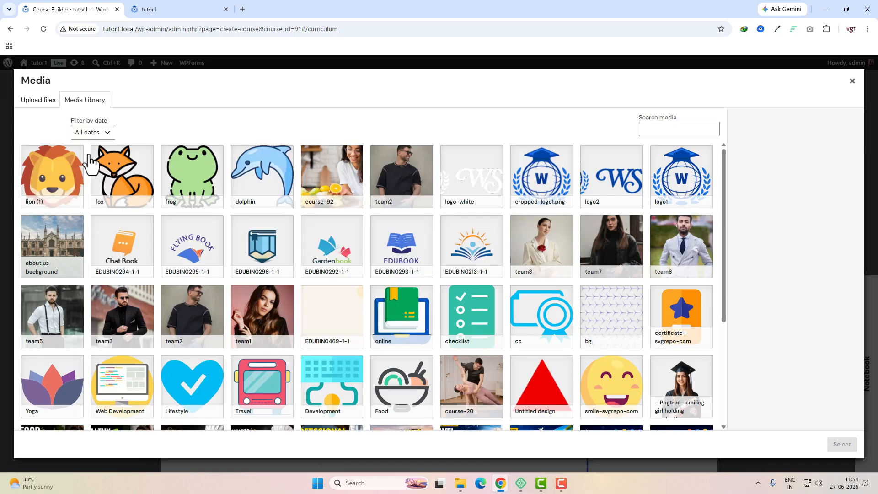
{"action": "left_click", "coordinate": [121, 180]}
{"action": "left_click", "coordinate": [841, 445]}
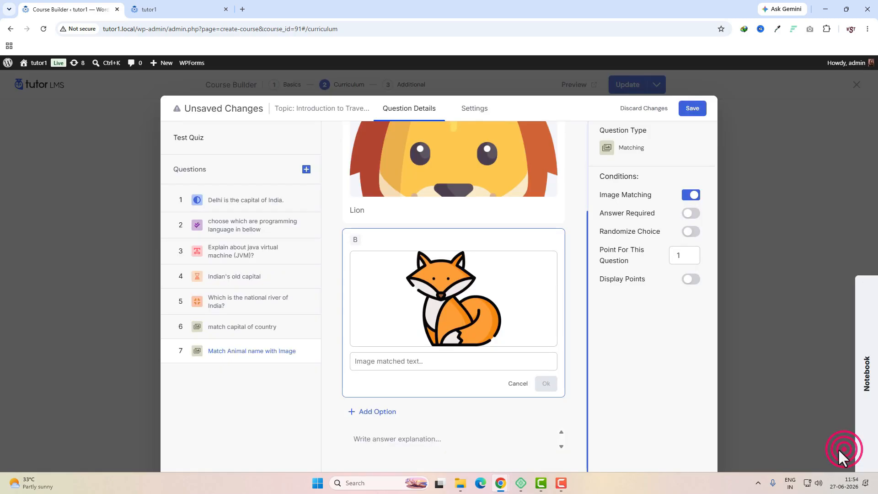
{"action": "left_click", "coordinate": [471, 360]}
{"action": "type", "text": "F"}
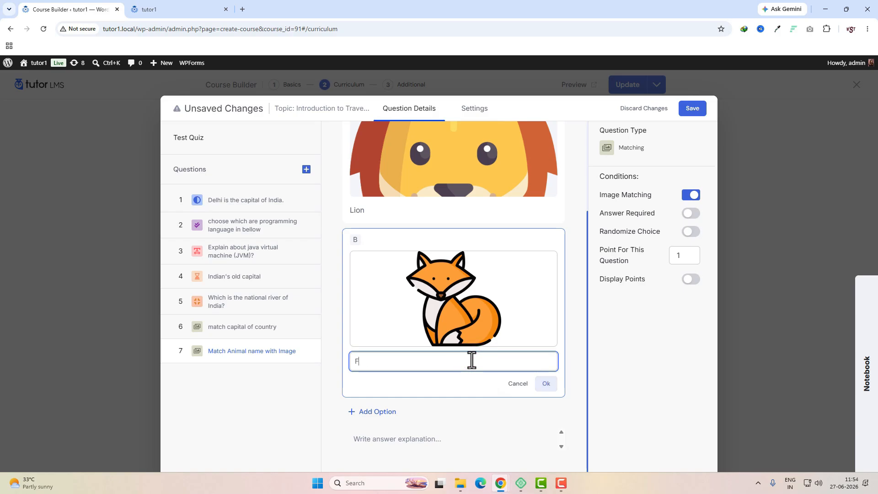
{"action": "type", "text": "ox"}
{"action": "key", "text": "Return"}
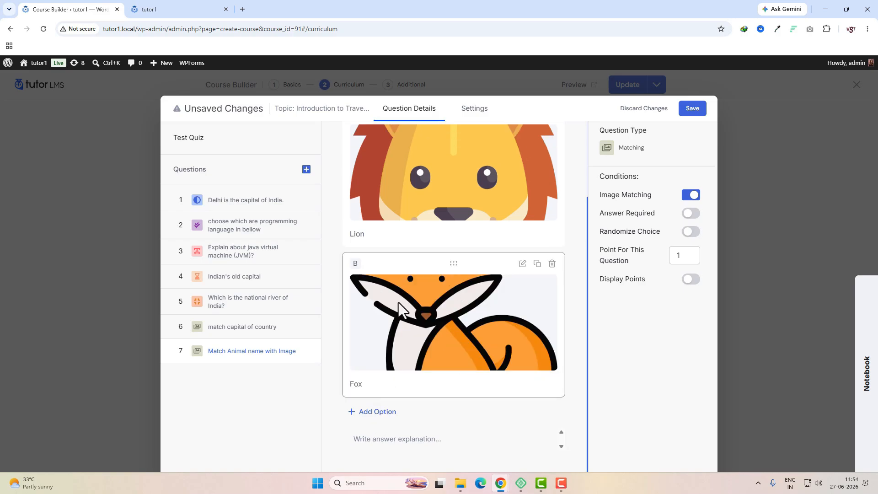
Add a third animal matching option pairing the frog image with the text "Frog"
{"action": "left_click", "coordinate": [387, 416]}
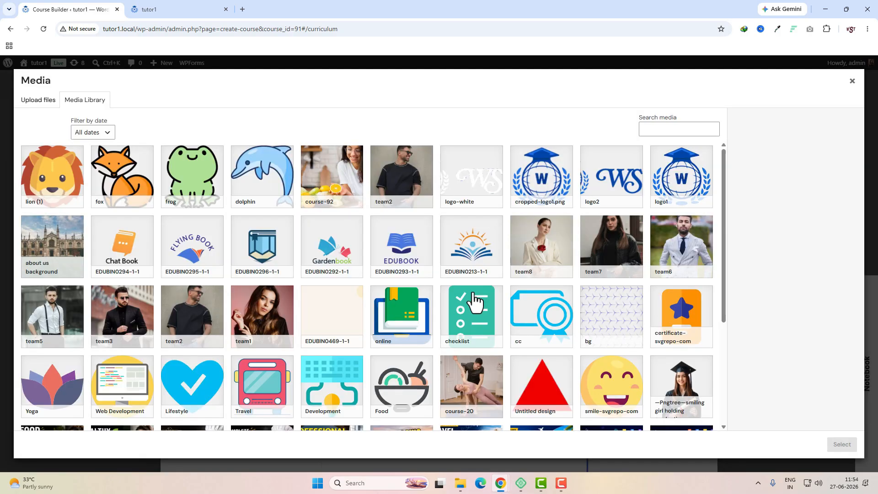
{"action": "left_click", "coordinate": [208, 183]}
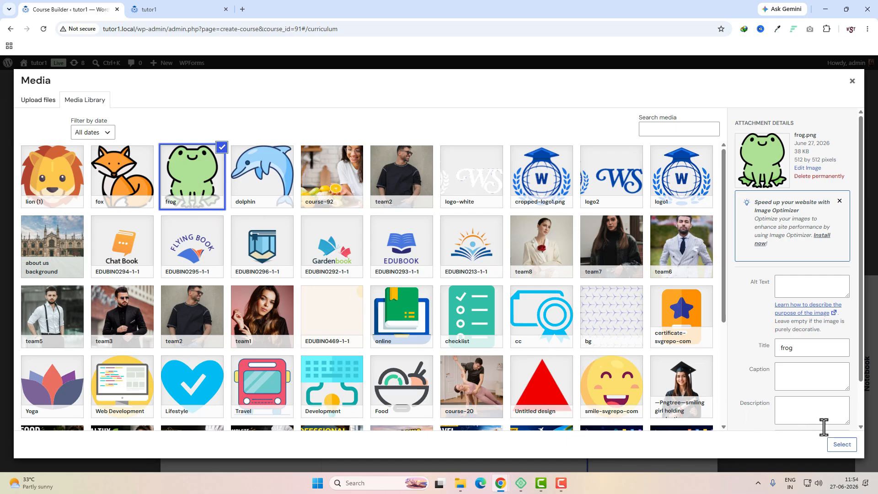
{"action": "left_click", "coordinate": [842, 445]}
{"action": "left_click", "coordinate": [418, 362]}
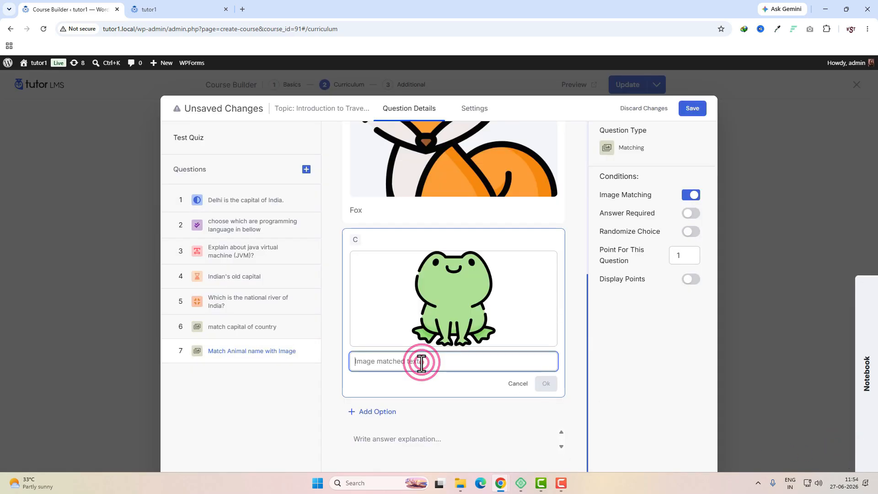
{"action": "type", "text": "Frog"}
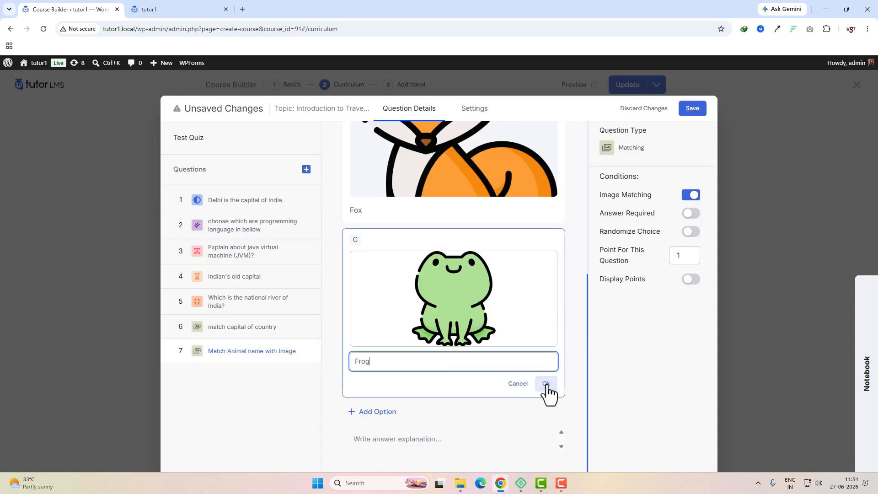
{"action": "left_click", "coordinate": [546, 383]}
Add a fourth animal matching option pairing the dolphin image with the text "Fish"
{"action": "left_click", "coordinate": [389, 412]}
{"action": "left_click", "coordinate": [432, 305]}
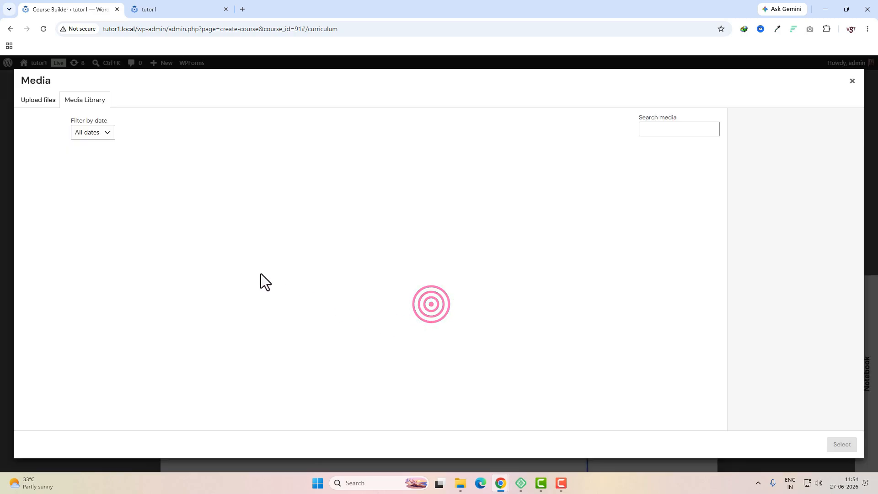
{"action": "left_click", "coordinate": [259, 171]}
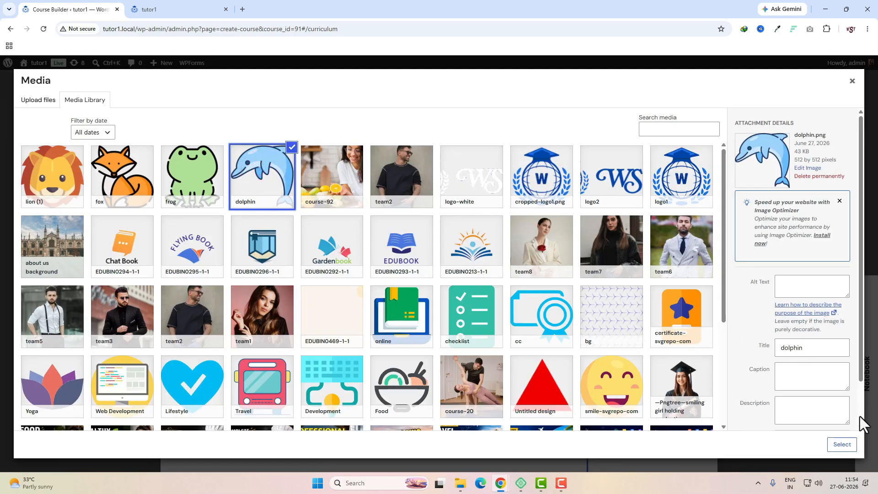
{"action": "left_click", "coordinate": [841, 444]}
{"action": "left_click", "coordinate": [401, 359]}
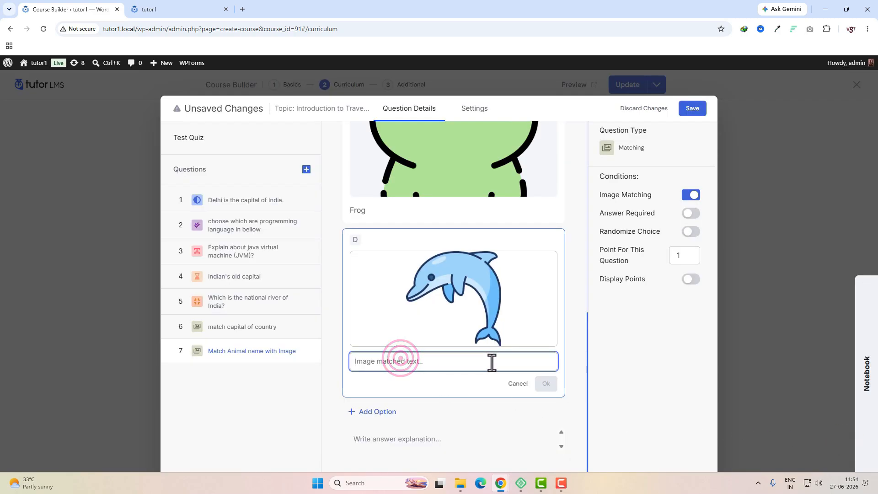
{"action": "type", "text": "Fish"}
{"action": "left_click", "coordinate": [547, 384]}
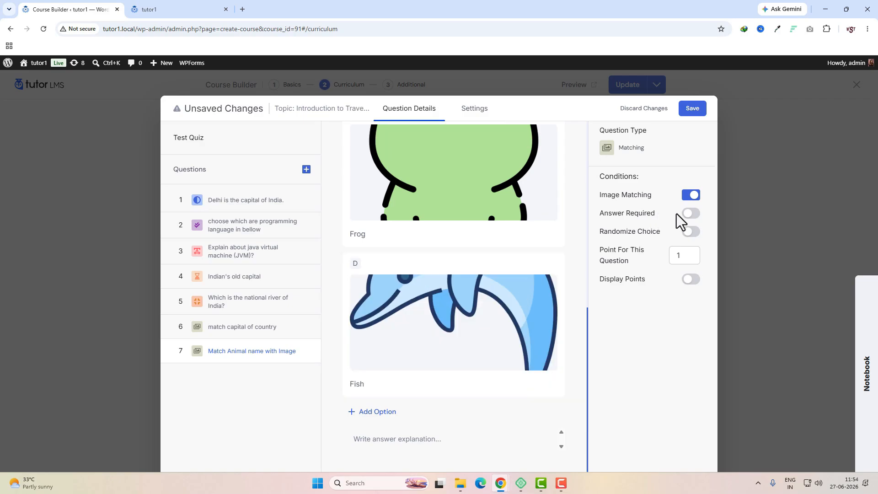
Randomize the choices of the animal image matching question and set its points to 3
{"action": "left_click", "coordinate": [692, 232]}
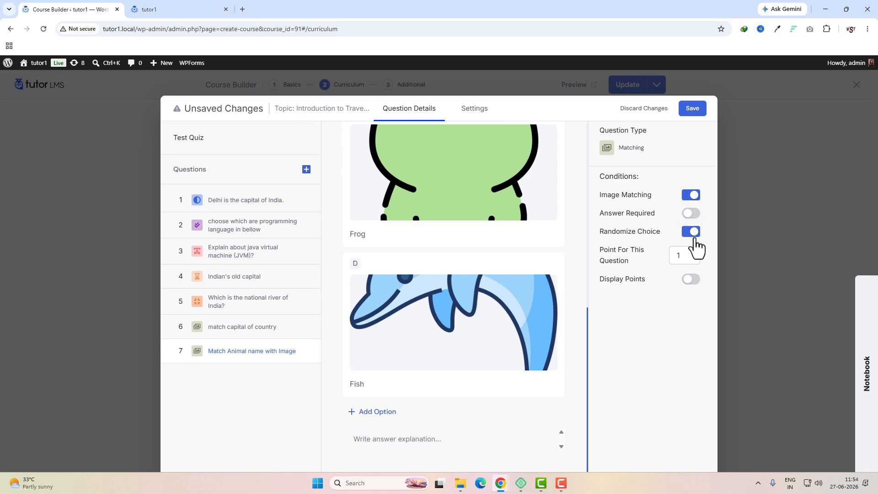
{"action": "left_click", "coordinate": [686, 255]}
Add an Image Answering question titled "Identify animals?"
{"action": "left_click", "coordinate": [305, 170]}
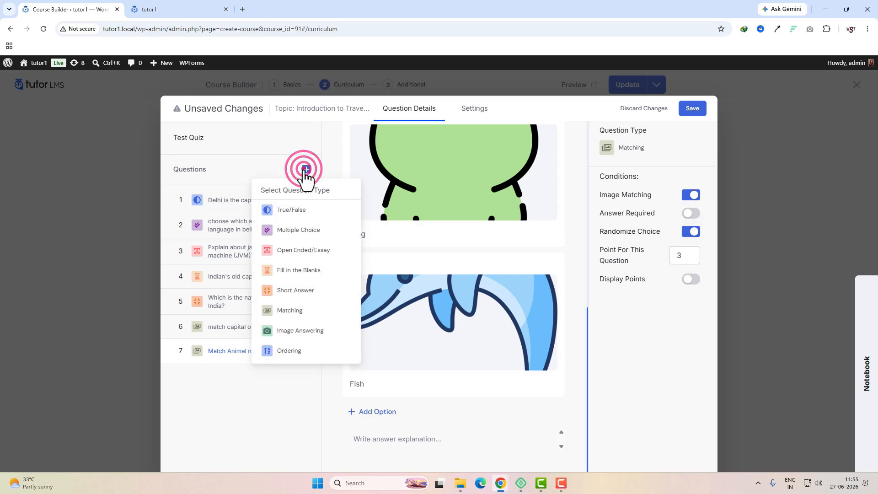
{"action": "left_click", "coordinate": [300, 330]}
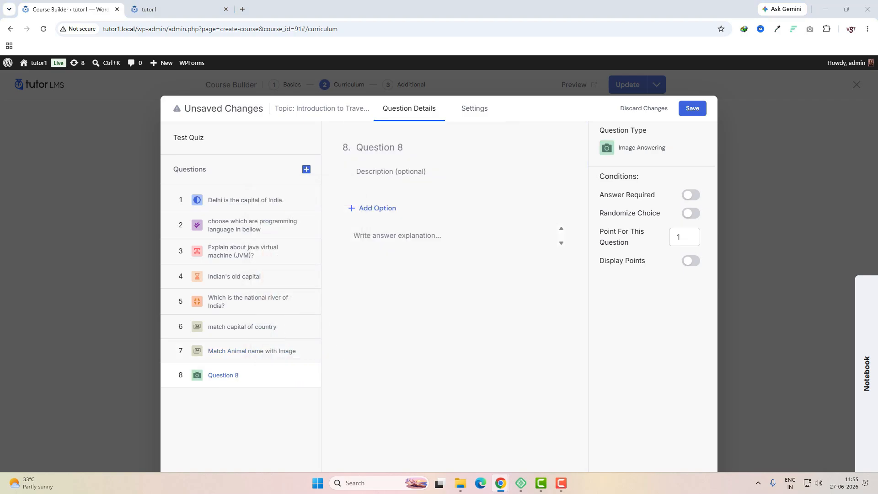
{"action": "left_click", "coordinate": [372, 147]}
{"action": "type", "text": "Identify animals?"}
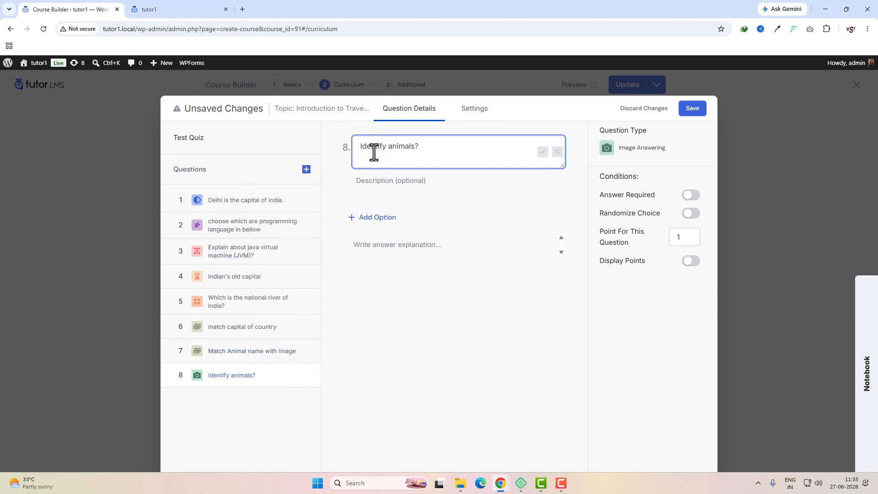
Add an option to the "Identify animals?" question with the lion image and the answer "lion"
{"action": "left_click", "coordinate": [382, 218]}
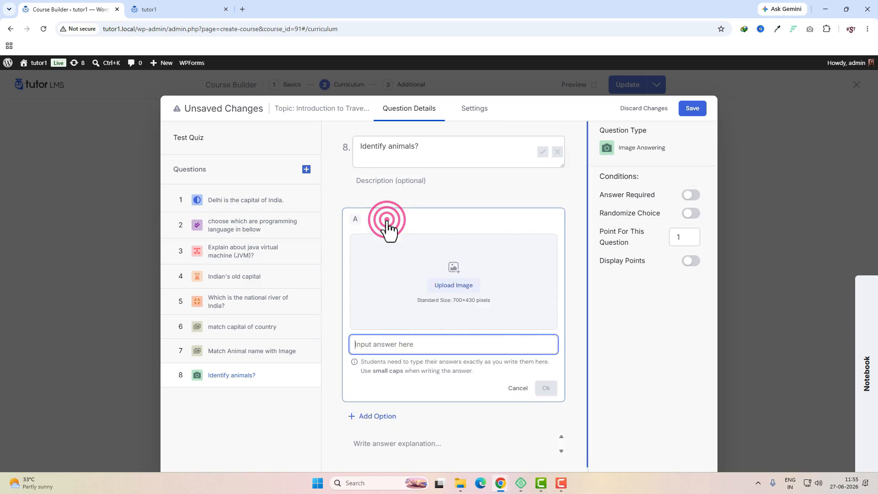
{"action": "left_click", "coordinate": [416, 276]}
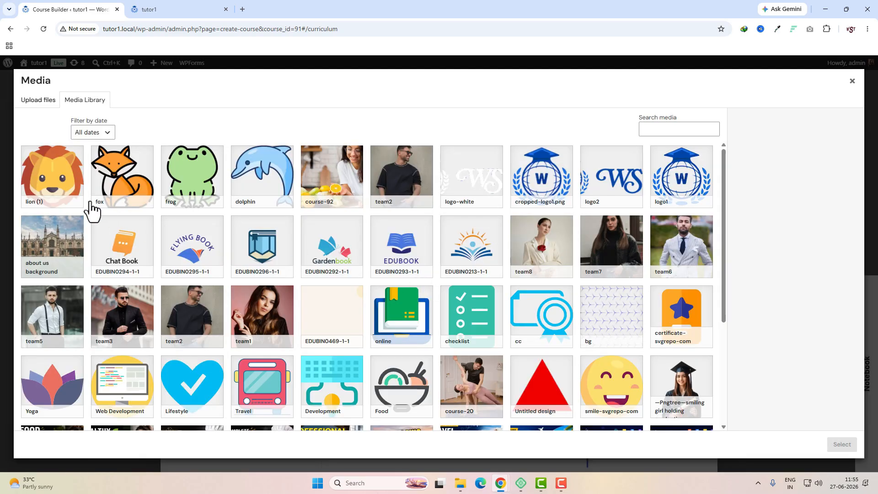
{"action": "left_click", "coordinate": [45, 179]}
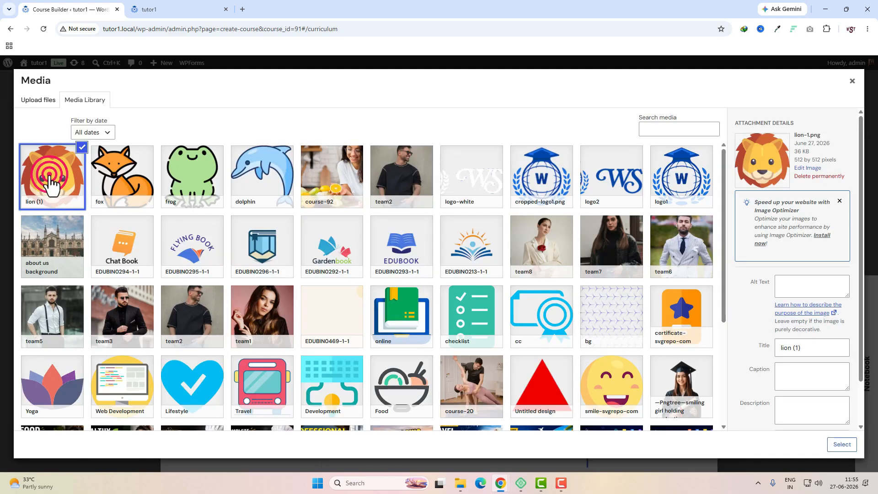
{"action": "left_click", "coordinate": [843, 446]}
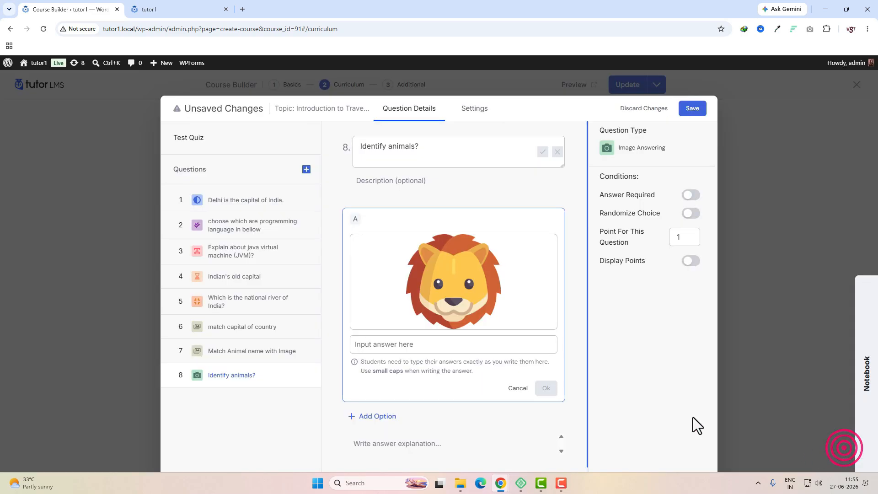
{"action": "left_click", "coordinate": [409, 350]}
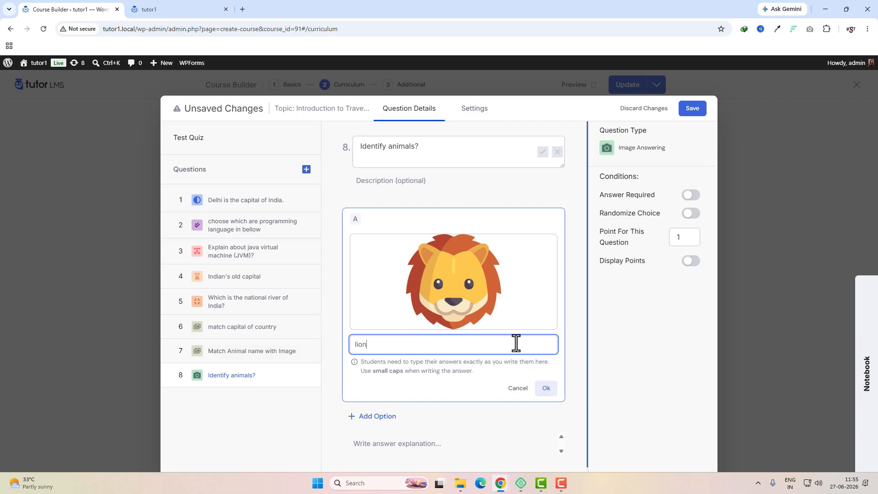
{"action": "double_click", "coordinate": [375, 346]}
{"action": "left_click", "coordinate": [545, 388]}
Make the "Identify animals?" question required with randomized choices and set its points to 2
{"action": "left_click", "coordinate": [687, 196]}
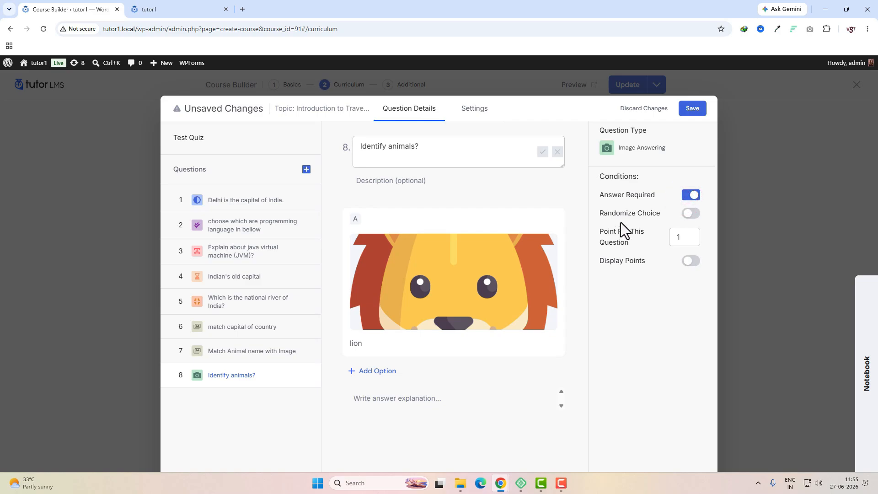
{"action": "left_click", "coordinate": [694, 214]}
{"action": "left_click", "coordinate": [684, 237]}
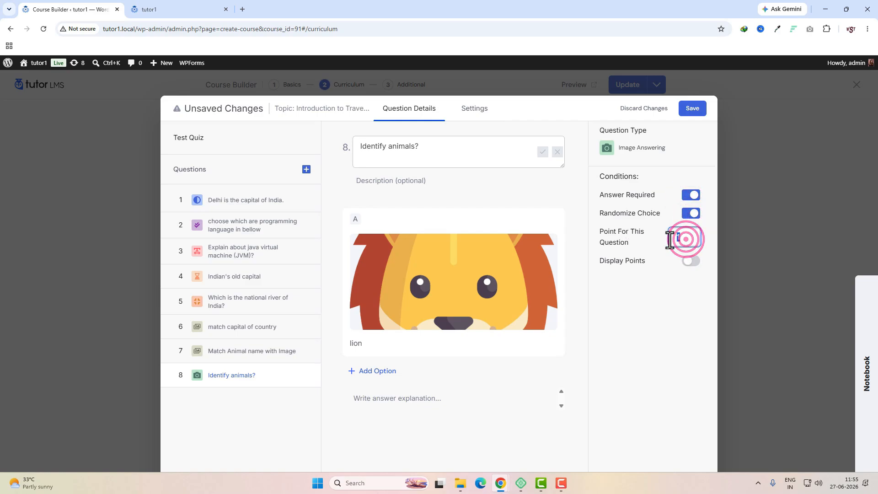
{"action": "type", "text": "2"}
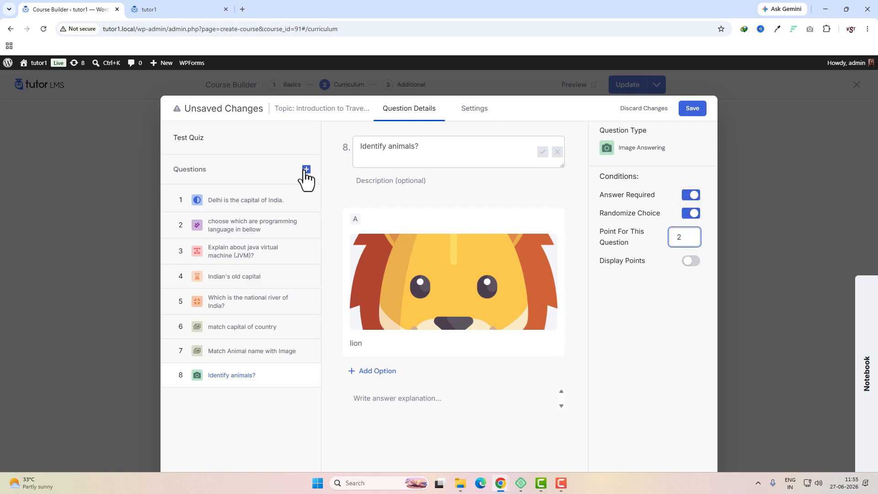
Add an Ordering question titled "arrange order of learning web designing." to the quiz
{"action": "left_click", "coordinate": [307, 169]}
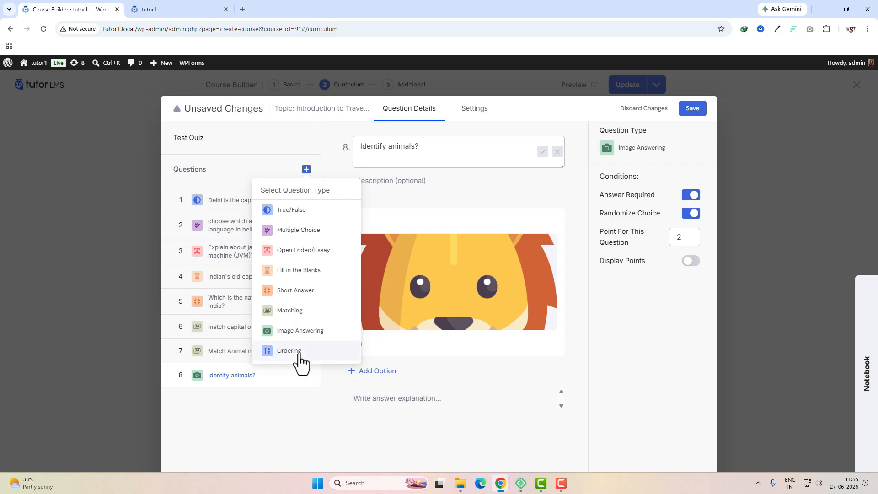
{"action": "left_click", "coordinate": [295, 352]}
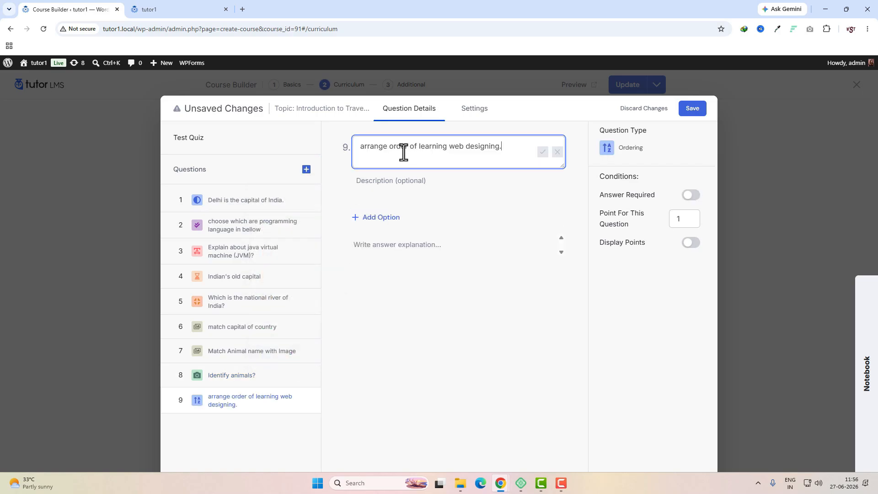
{"action": "left_click", "coordinate": [542, 151]}
Add the options "HTLM", "CSS" and "JAVA", in that order, to the web designing ordering question
{"action": "left_click", "coordinate": [388, 209]}
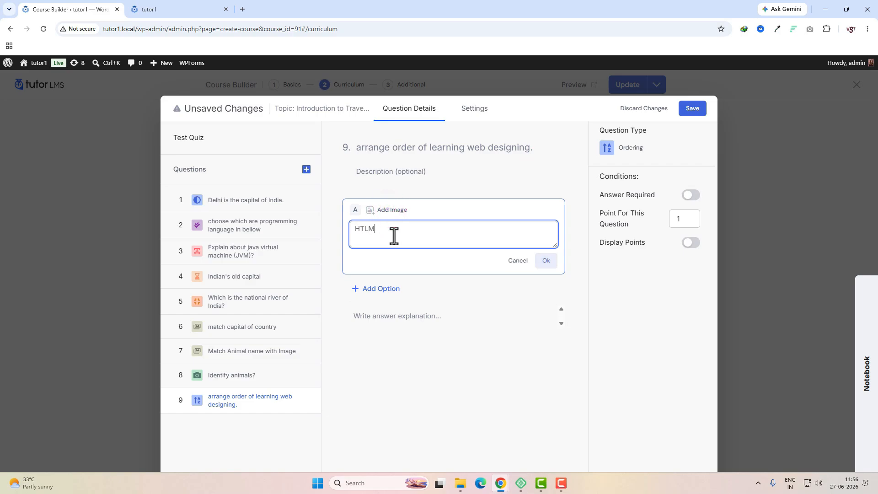
{"action": "type", "text": "HTLM"}
{"action": "left_click", "coordinate": [546, 260]}
{"action": "left_click", "coordinate": [375, 254]}
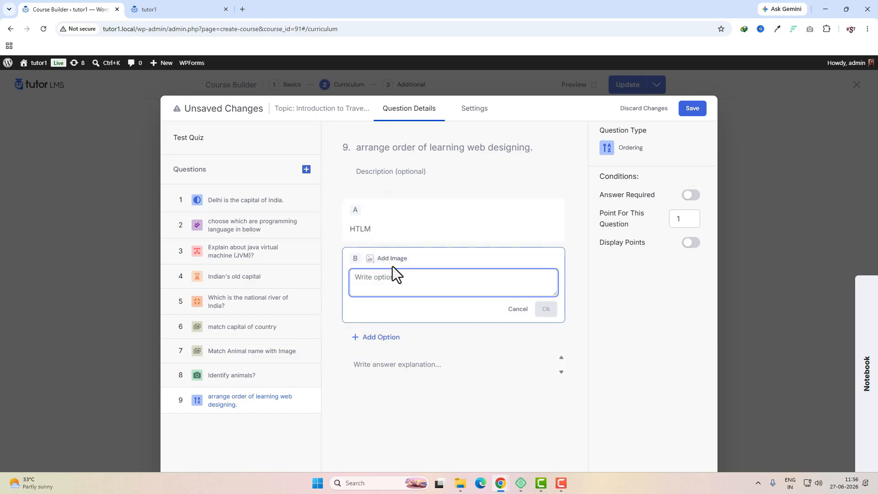
{"action": "type", "text": "CSS"}
{"action": "left_click", "coordinate": [546, 308]}
{"action": "left_click", "coordinate": [388, 305]}
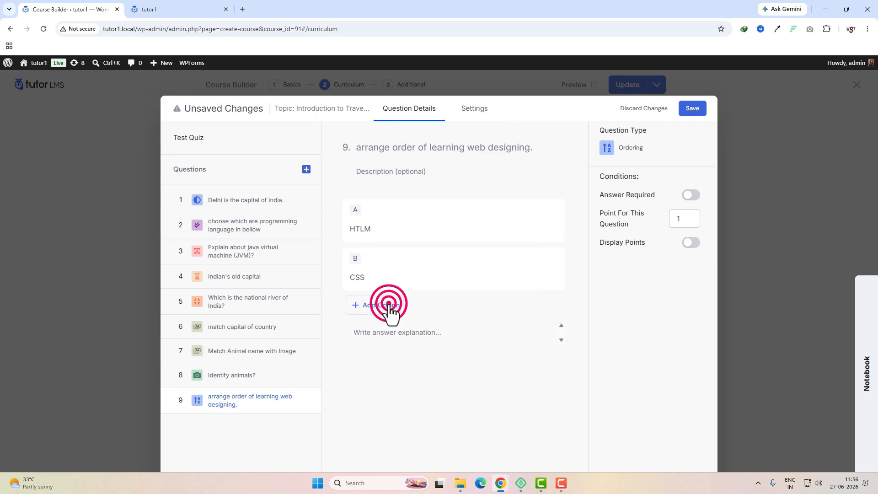
{"action": "type", "text": "JAVA"}
{"action": "key", "text": "Return"}
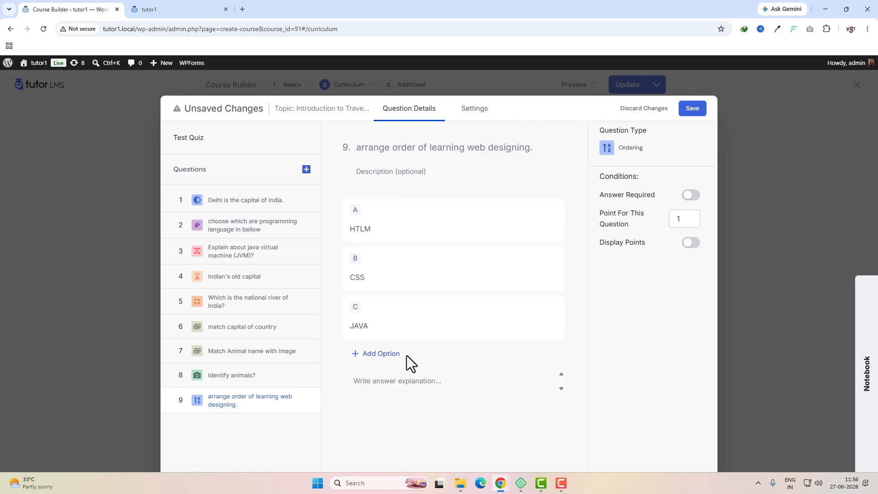
Make the web designing ordering question required and set its points to 2
{"action": "left_click", "coordinate": [690, 196]}
{"action": "left_click", "coordinate": [687, 221]}
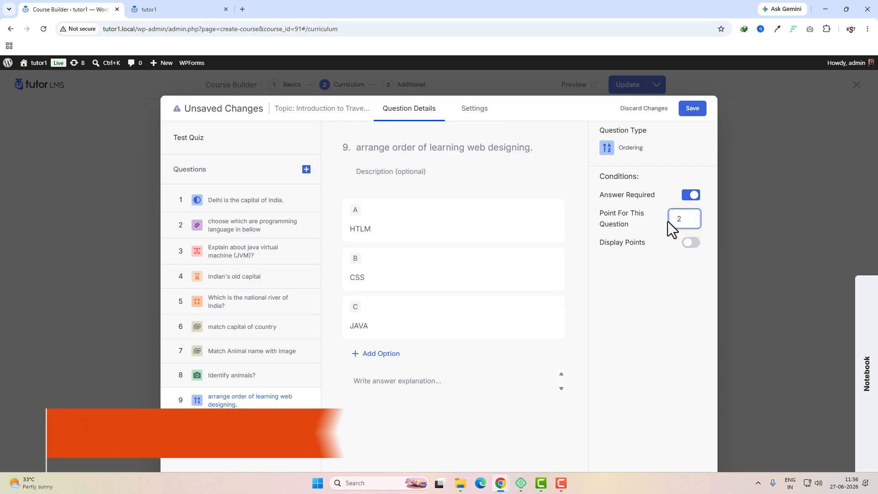
Set the quiz's time limit to 20 minutes in its basic settings
{"action": "left_click", "coordinate": [480, 110]}
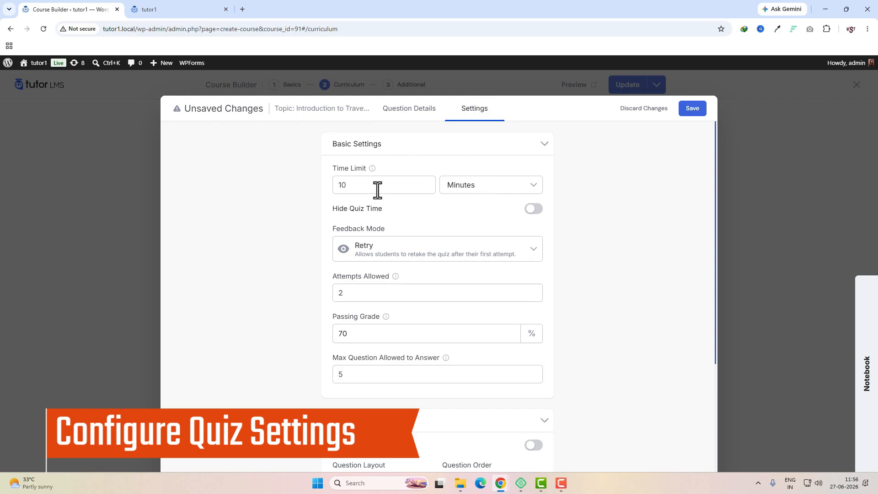
{"action": "mouse_move", "coordinate": [368, 186]}
{"action": "left_mouse_down"}
{"action": "mouse_move", "coordinate": [343, 186]}
{"action": "mouse_move", "coordinate": [382, 186]}
{"action": "left_mouse_up"}
{"action": "double_click", "coordinate": [383, 187]}
{"action": "left_click", "coordinate": [494, 189]}
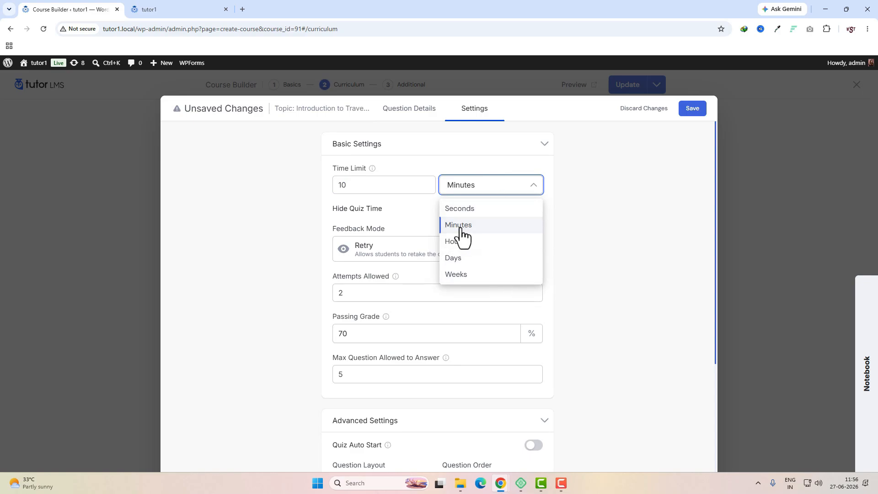
{"action": "left_click", "coordinate": [458, 229]}
{"action": "double_click", "coordinate": [367, 185]}
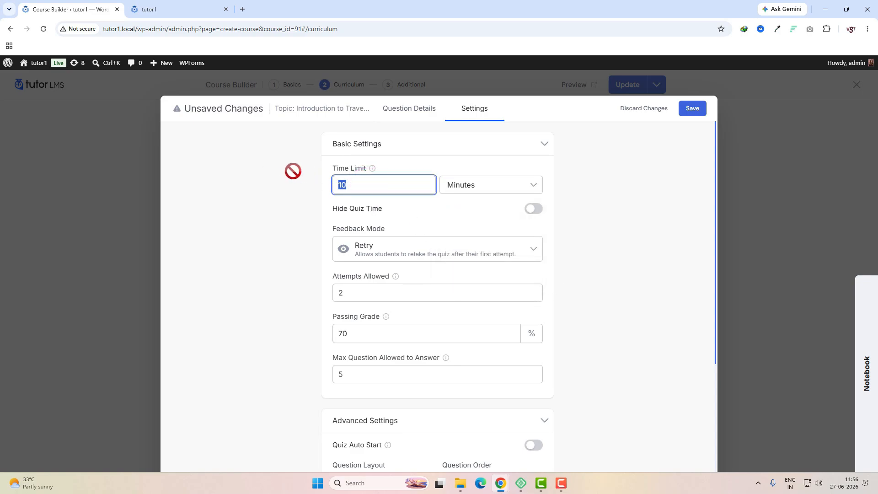
{"action": "type", "text": "20"}
Switch Hide Quiz Time on and back off, and try the Default and Reveal Mode feedback modes before returning to Retry
{"action": "left_click", "coordinate": [534, 221]}
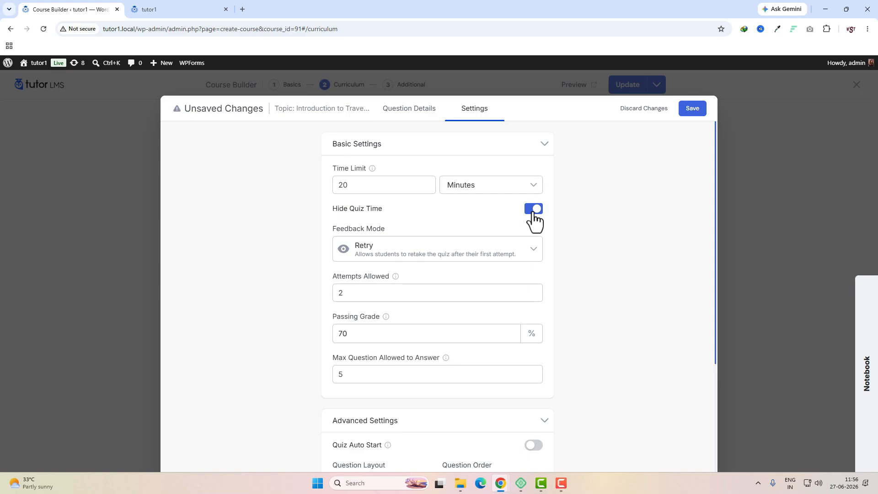
{"action": "left_click", "coordinate": [534, 222]}
{"action": "left_click", "coordinate": [526, 249]}
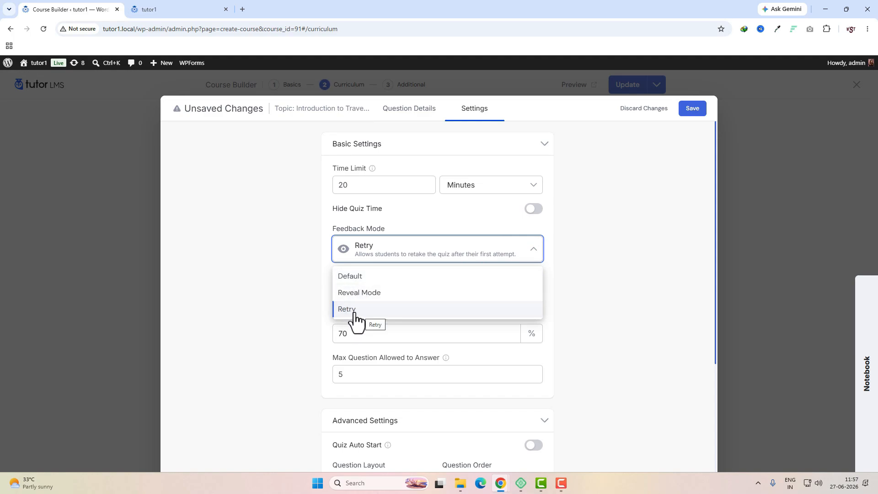
{"action": "left_click", "coordinate": [369, 312]}
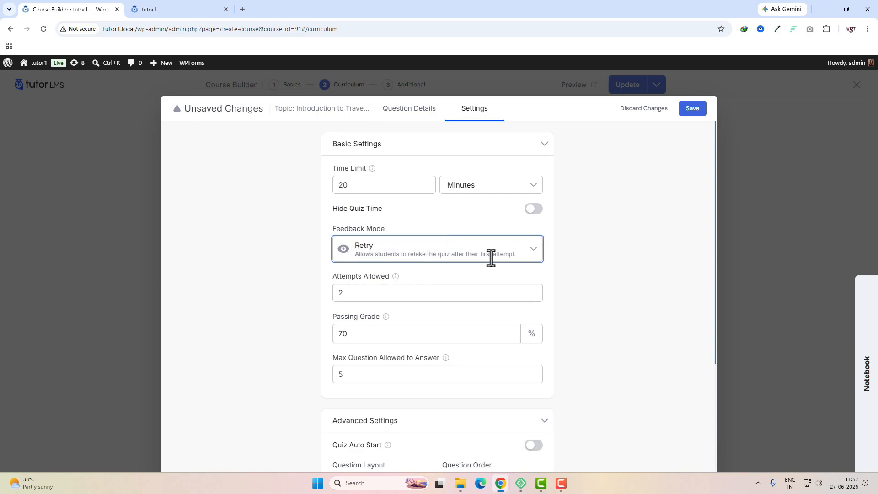
{"action": "left_click", "coordinate": [526, 250]}
{"action": "left_click", "coordinate": [366, 276]}
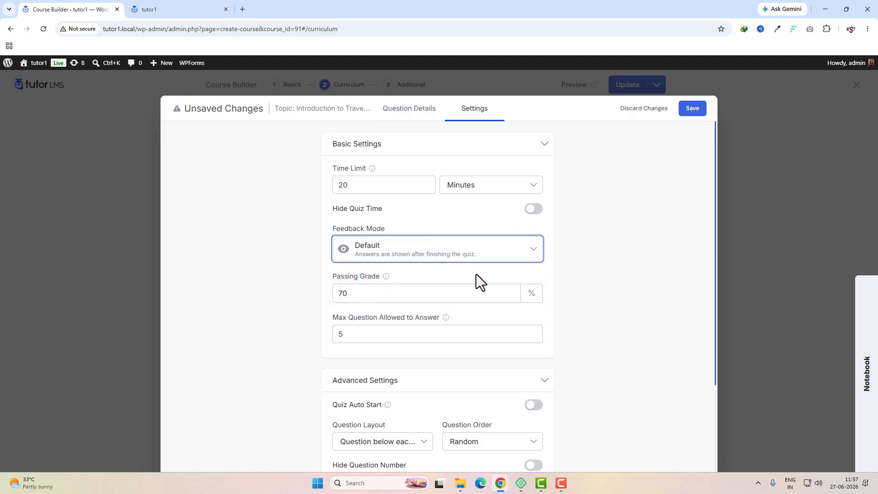
{"action": "left_click", "coordinate": [534, 250]}
{"action": "left_click", "coordinate": [363, 293]}
{"action": "left_click", "coordinate": [535, 255]}
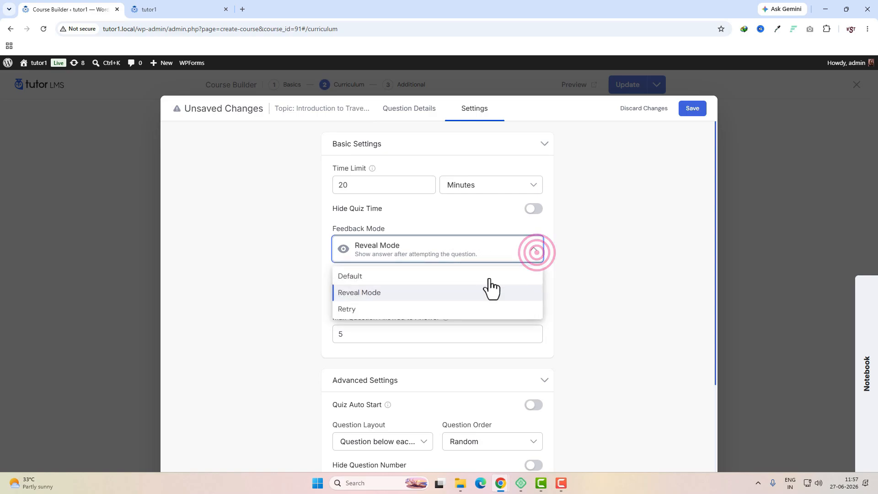
{"action": "left_click", "coordinate": [353, 308]}
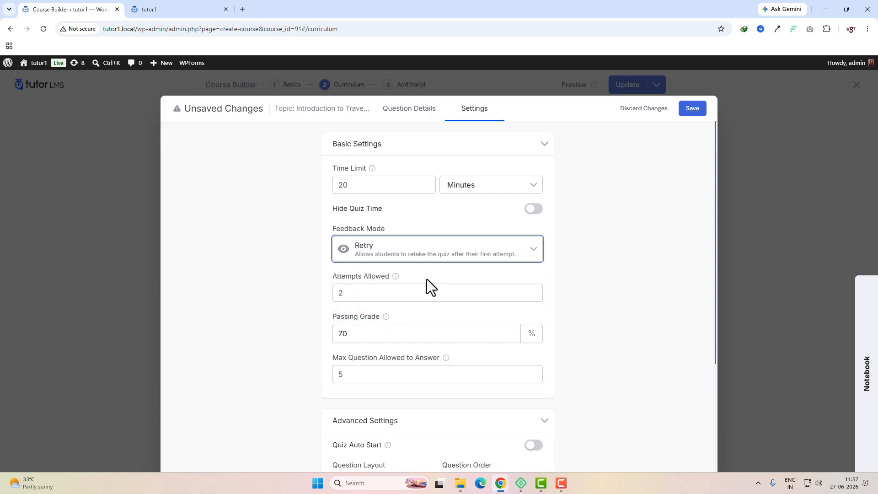
Set the quiz's allowed attempts to 3 and its passing grade to 60%
{"action": "left_click_drag", "start_coordinate": [354, 292], "coordinate": [316, 293]}
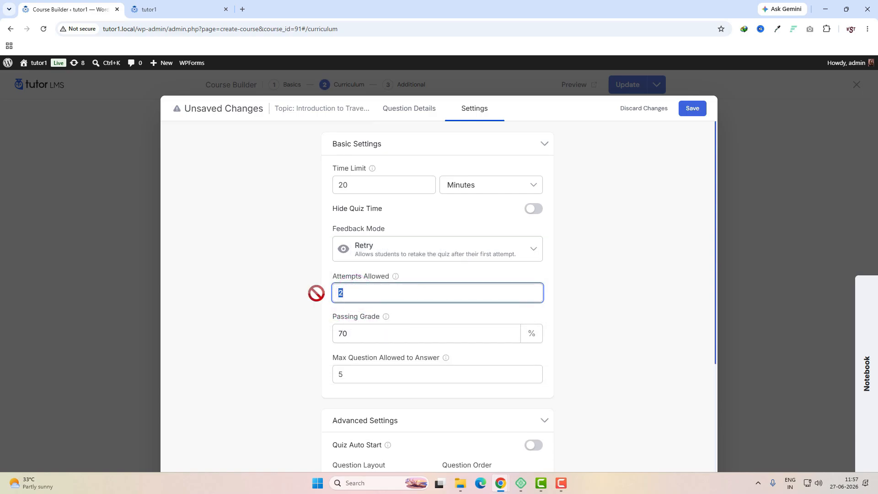
{"action": "type", "text": "3"}
{"action": "left_click_drag", "start_coordinate": [374, 334], "coordinate": [308, 327]}
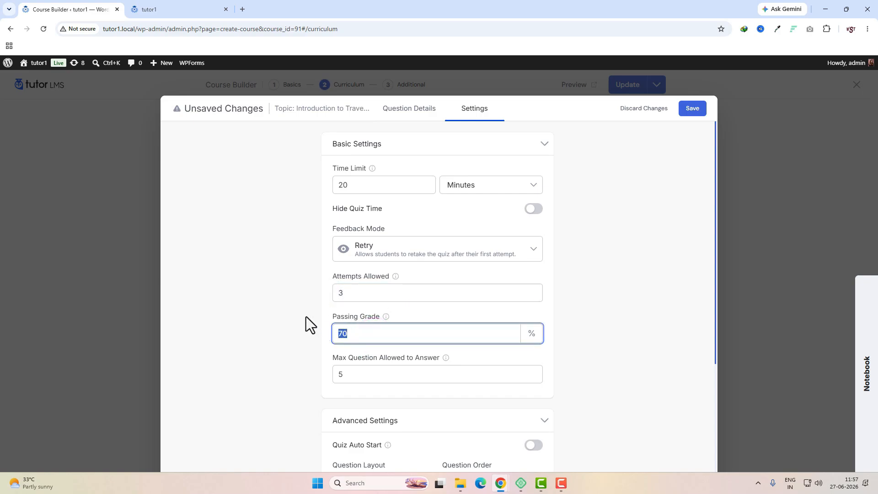
{"action": "type", "text": "60"}
Check the maximum questions allowed and the question layout options, choosing "Question below each other"
{"action": "scroll", "coordinate": [566, 327], "scroll_direction": "down", "scroll_amount": 2}
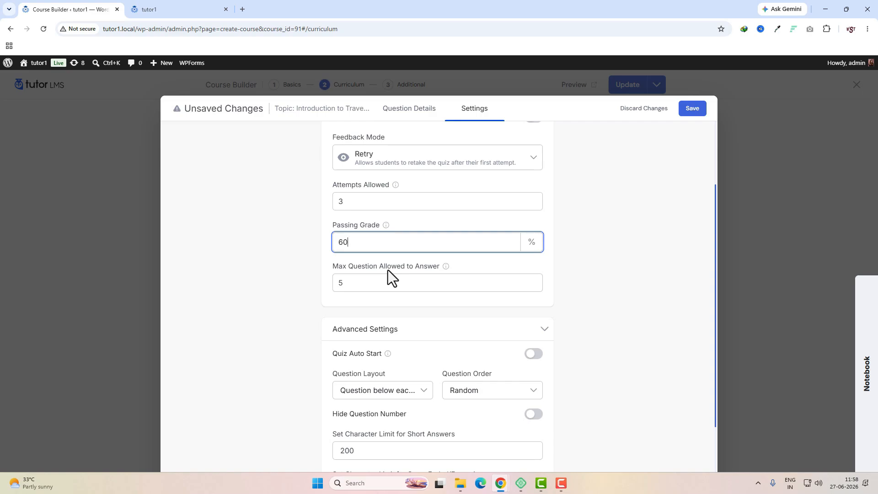
{"action": "double_click", "coordinate": [349, 282]}
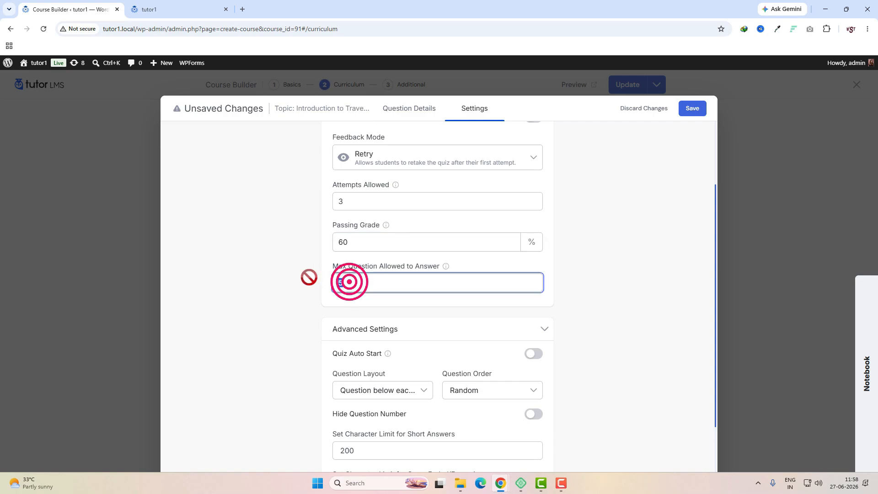
{"action": "scroll", "coordinate": [363, 288], "scroll_direction": "down", "scroll_amount": 2}
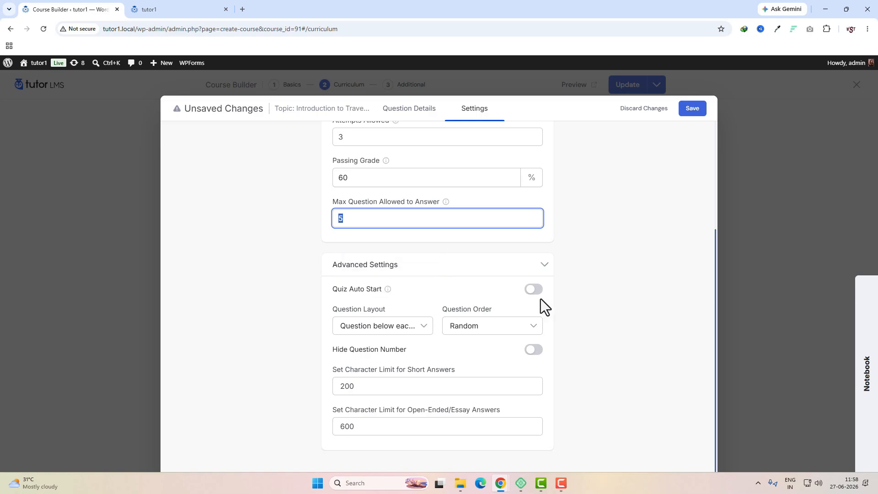
{"action": "left_click", "coordinate": [408, 324]}
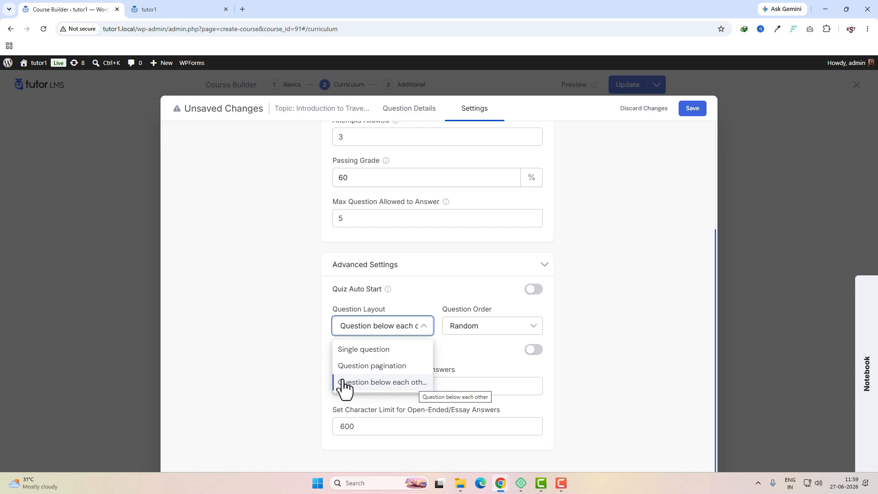
{"action": "left_click", "coordinate": [376, 384]}
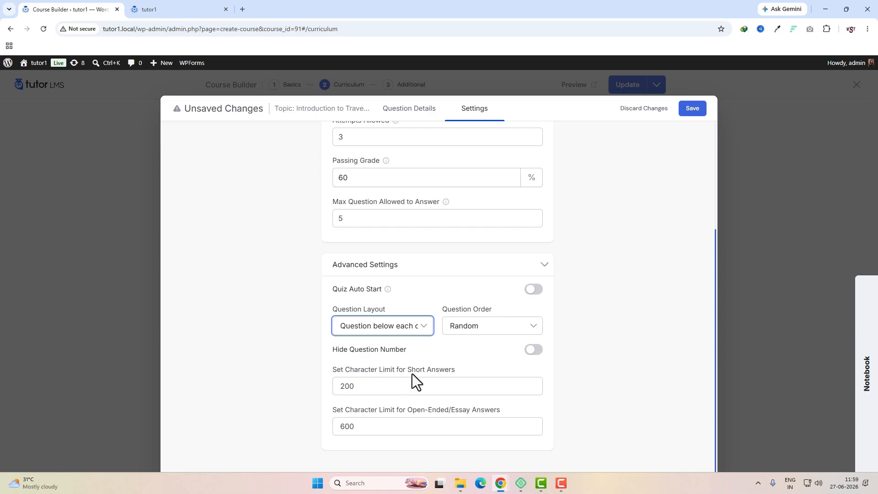
Set the character limit to 100 for short answers and 400 for open-ended/essay answers, and save the quiz
{"action": "left_click_drag", "start_coordinate": [372, 386], "coordinate": [329, 385]}
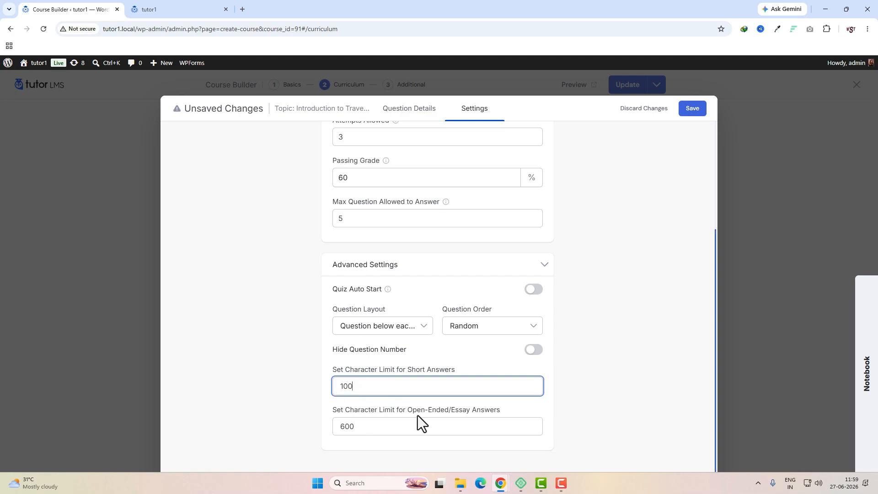
{"action": "double_click", "coordinate": [376, 425]}
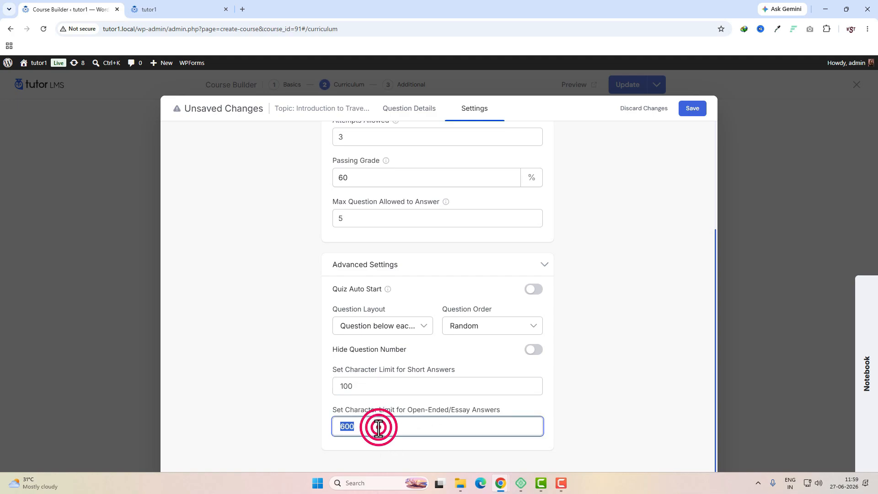
{"action": "type", "text": "400"}
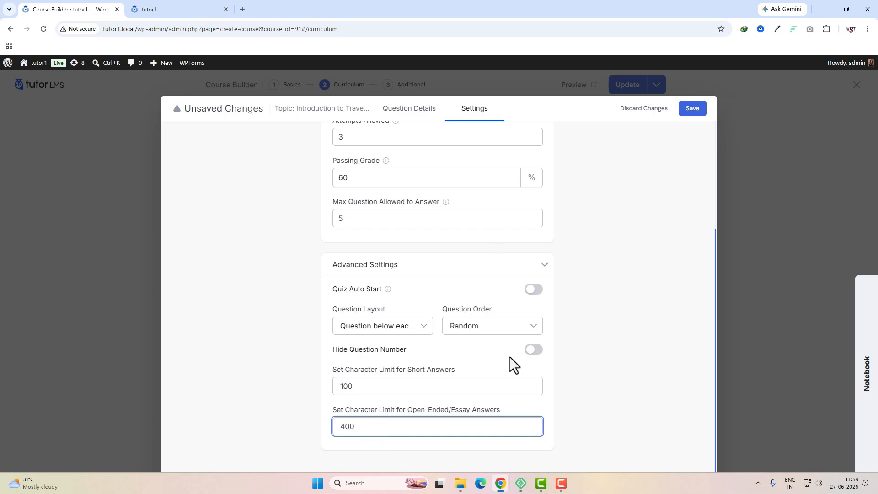
{"action": "left_click", "coordinate": [698, 115]}
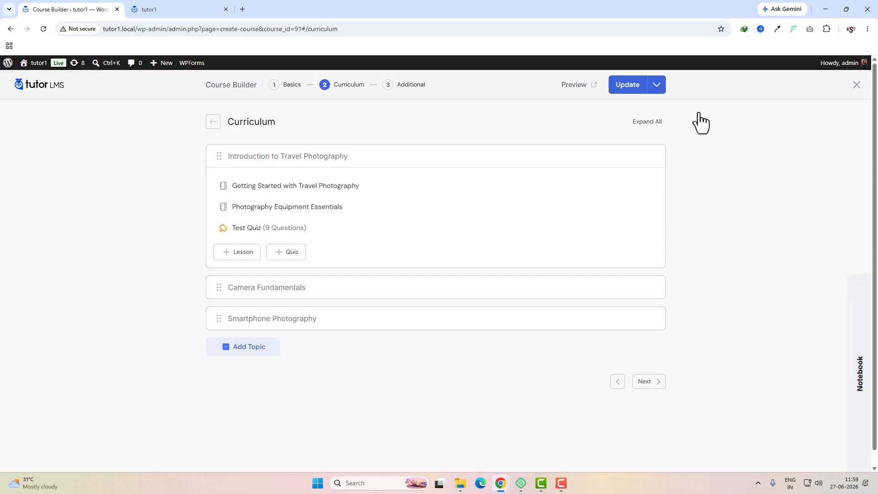
Update the course and open Test Quiz from the previewed course's learning page
{"action": "left_click", "coordinate": [631, 89]}
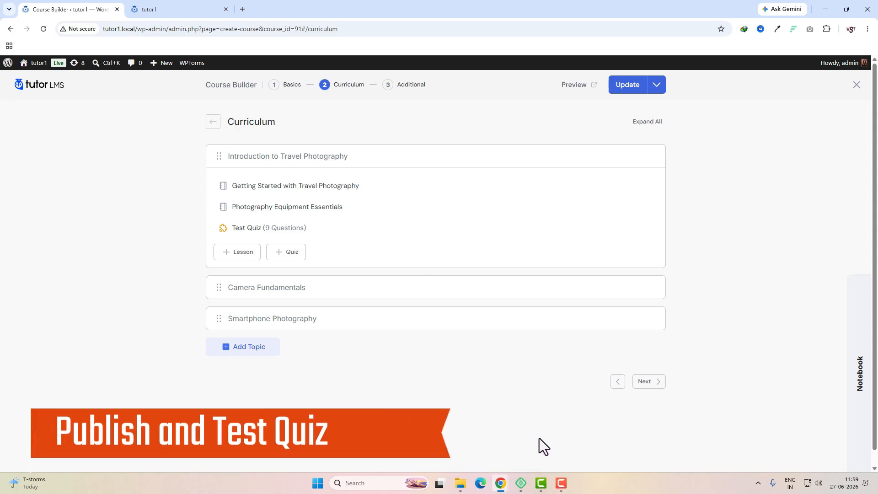
{"action": "left_click", "coordinate": [573, 86]}
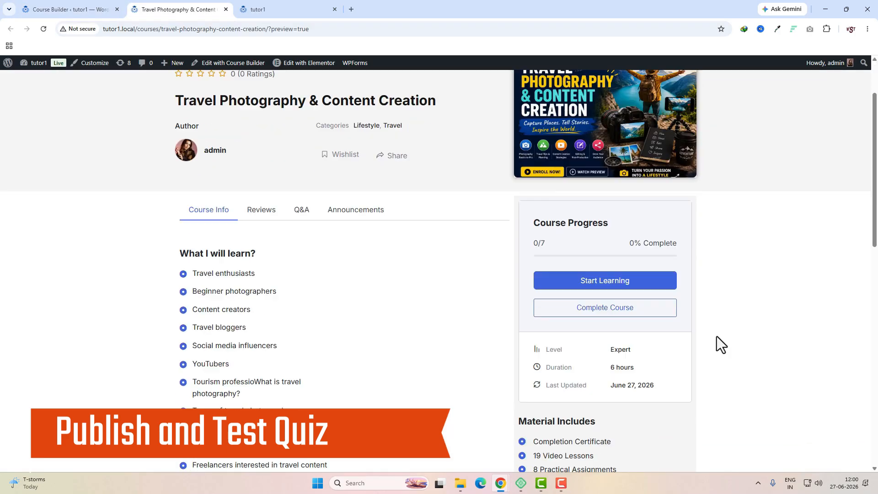
{"action": "scroll", "coordinate": [717, 337], "scroll_direction": "down", "scroll_amount": 1}
{"action": "left_click", "coordinate": [603, 224]}
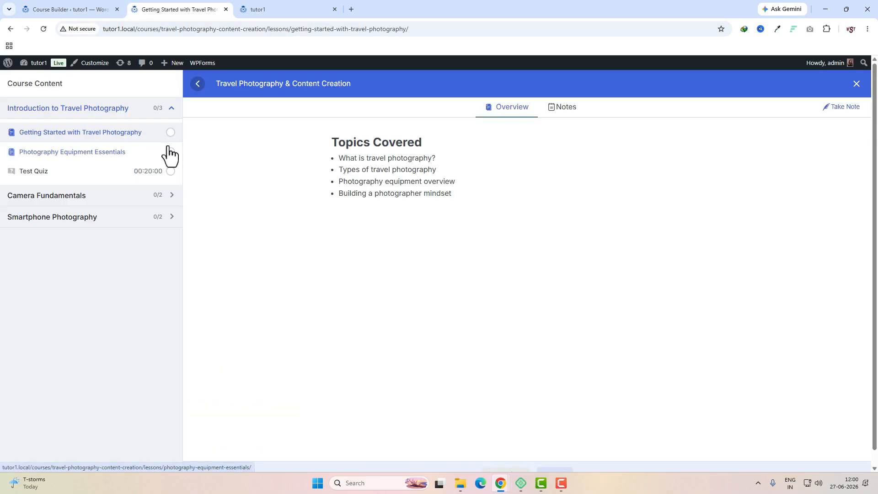
{"action": "left_click", "coordinate": [40, 174]}
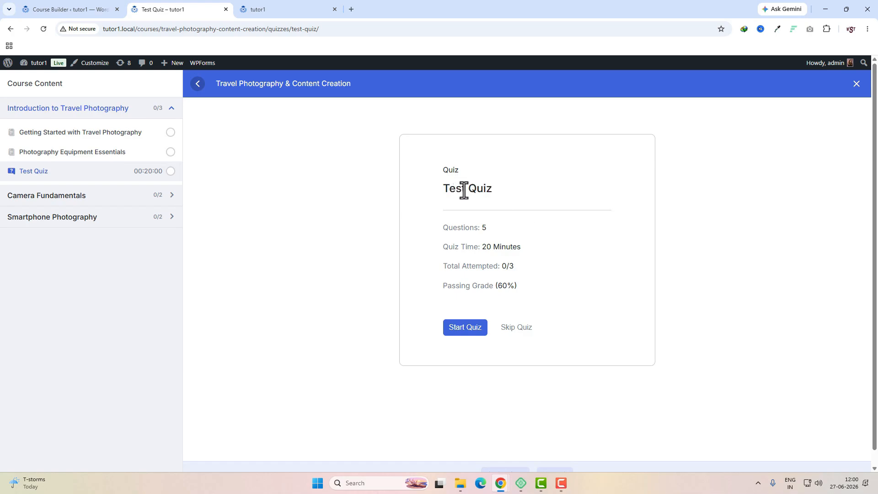
Review the quiz's title, question count, quiz time and total attempts on its start page
{"action": "left_click_drag", "start_coordinate": [449, 188], "coordinate": [492, 189]}
{"action": "left_click_drag", "start_coordinate": [443, 229], "coordinate": [546, 256]}
{"action": "left_click", "coordinate": [511, 237]}
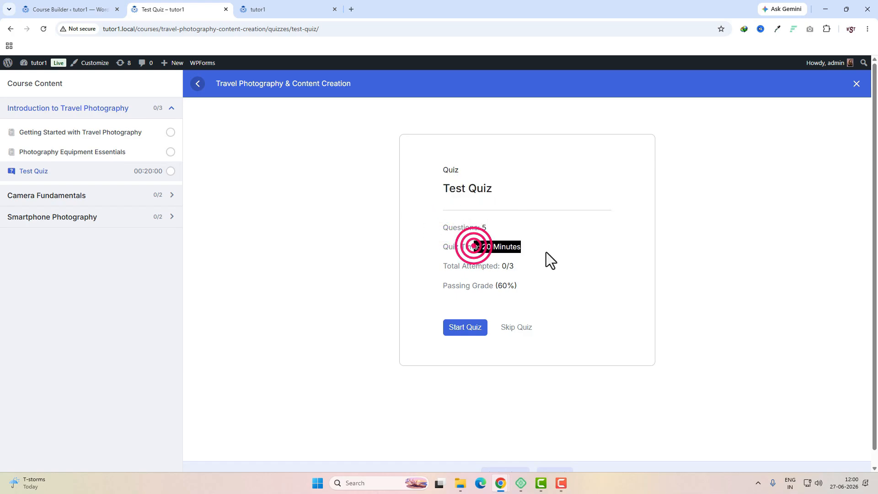
{"action": "left_click", "coordinate": [492, 265]}
{"action": "left_click_drag", "start_coordinate": [461, 269], "coordinate": [533, 268]}
{"action": "left_click", "coordinate": [533, 268]}
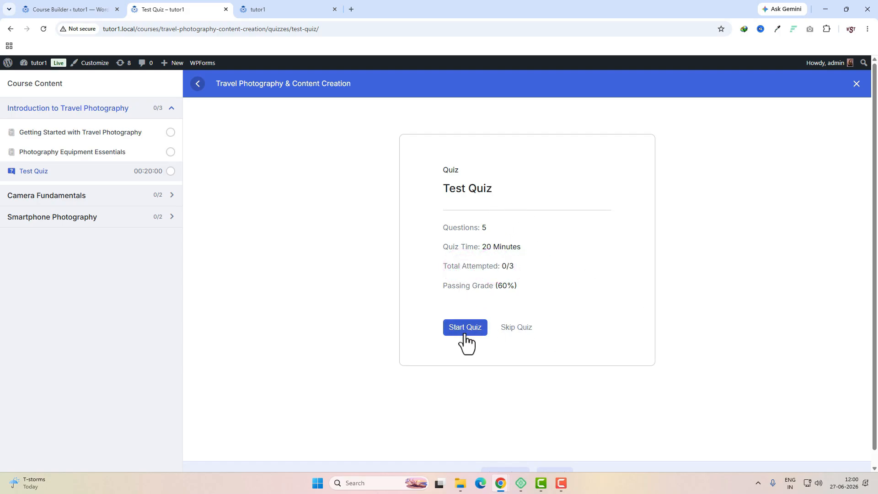
Start Test Quiz and fill in "kolkata" as India's old capital in question 1
{"action": "left_click", "coordinate": [478, 332]}
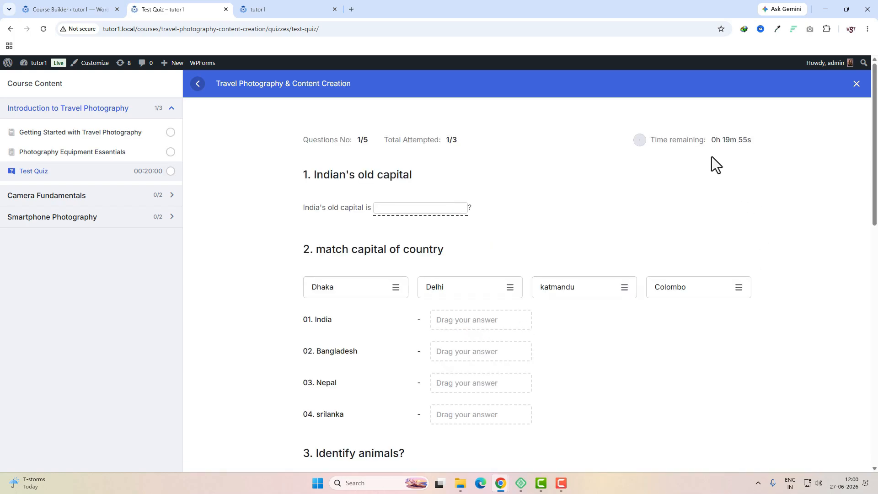
{"action": "left_click_drag", "start_coordinate": [709, 139], "coordinate": [767, 144]}
{"action": "left_click", "coordinate": [402, 209]}
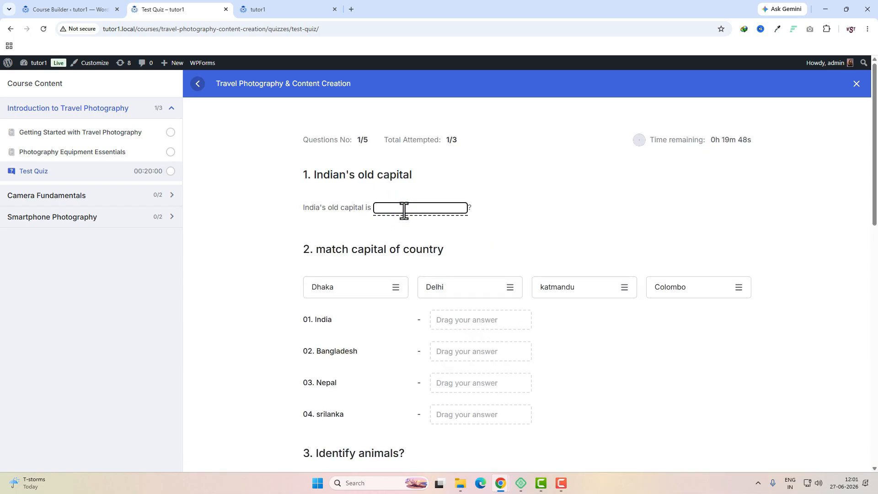
{"action": "type", "text": "kolkata"}
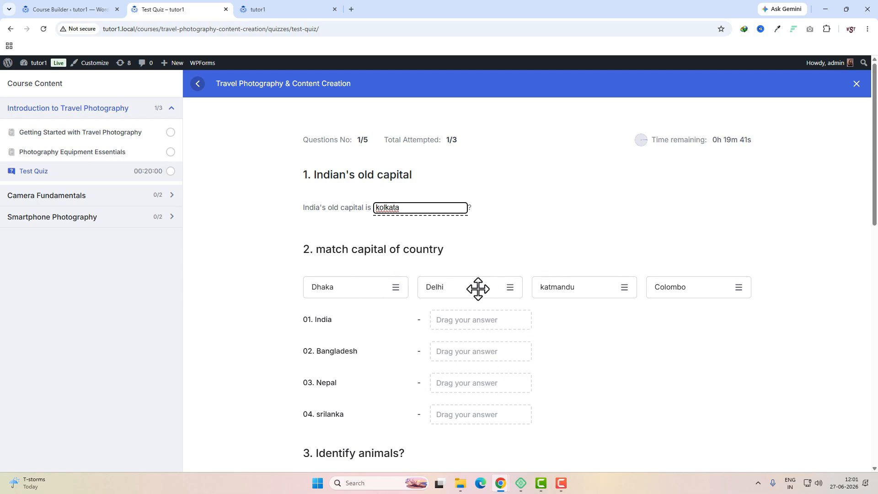
Match the capitals in question 2: Delhi to India, Dhaka to Bangladesh, katmandu to Nepal and Colombo to srilanka
{"action": "left_click_drag", "start_coordinate": [478, 288], "coordinate": [492, 322]}
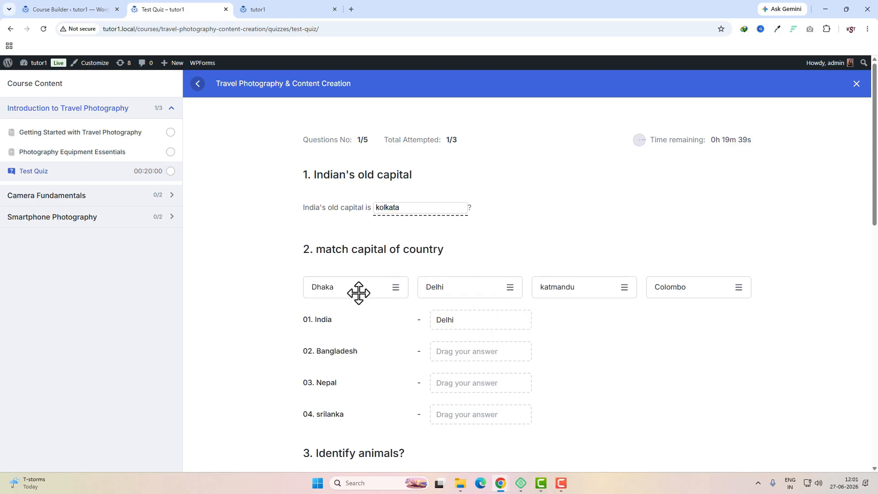
{"action": "left_click_drag", "start_coordinate": [358, 293], "coordinate": [487, 361]}
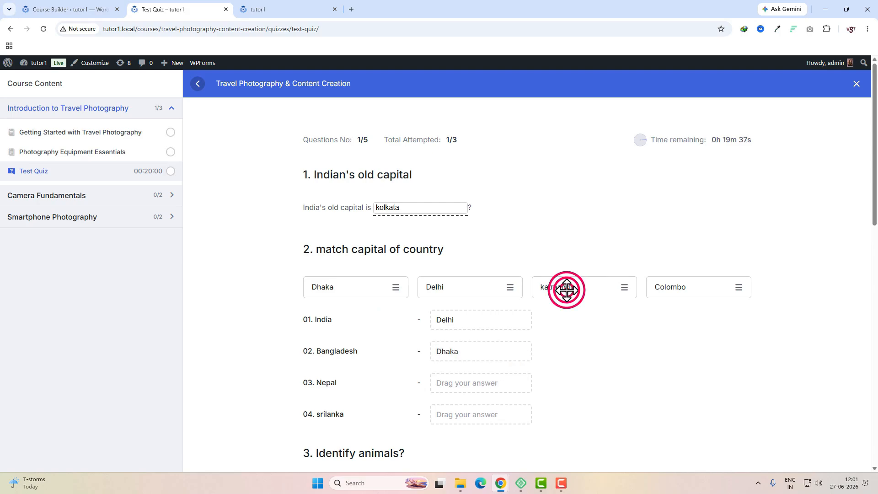
{"action": "left_click_drag", "start_coordinate": [566, 290], "coordinate": [468, 384]}
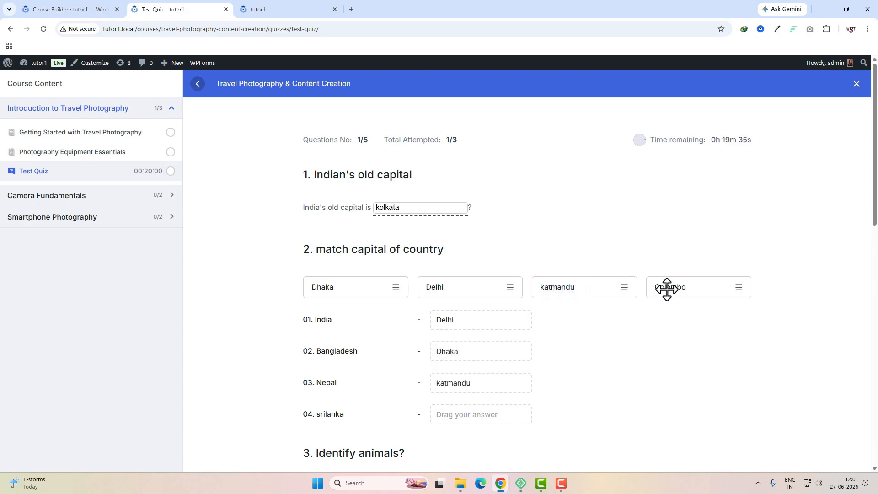
{"action": "left_click_drag", "start_coordinate": [667, 289], "coordinate": [461, 417]}
Answer the "Identify animals?" image question with "lion"
{"action": "scroll", "coordinate": [454, 383], "scroll_direction": "down", "scroll_amount": 3}
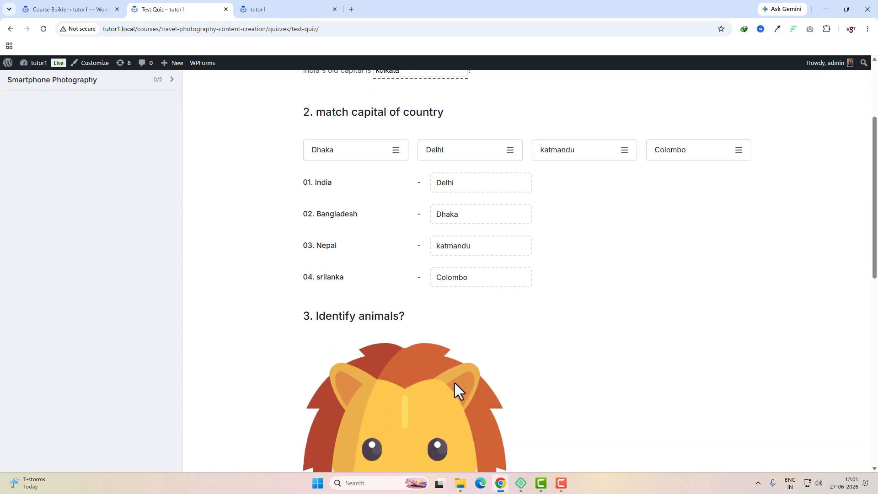
{"action": "scroll", "coordinate": [454, 382], "scroll_direction": "down", "scroll_amount": 4}
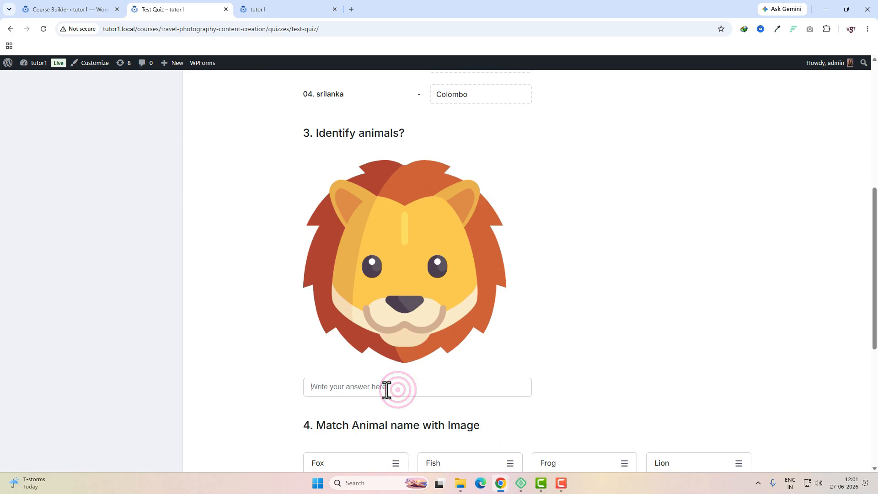
{"action": "type", "text": "lion"}
Match the names Fox, Fish, Lion and Frog to the fox, dolphin, lion and frog images in question 4
{"action": "scroll", "coordinate": [411, 393], "scroll_direction": "down", "scroll_amount": 4}
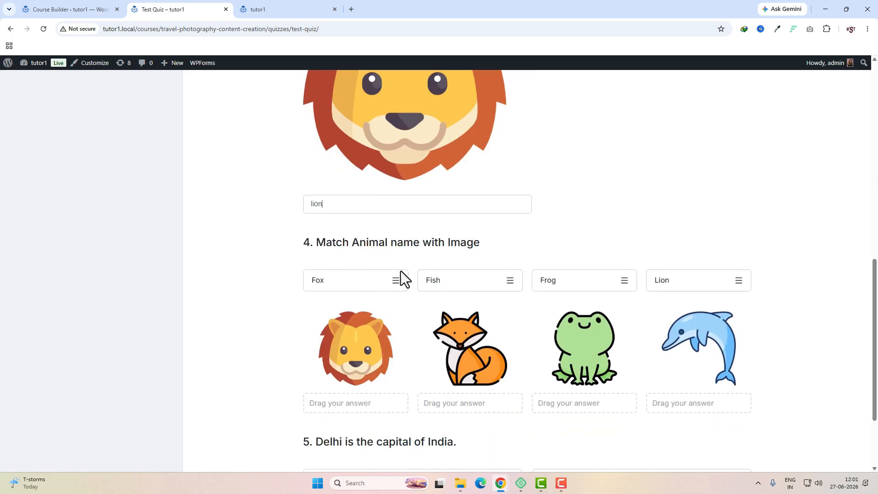
{"action": "left_click_drag", "start_coordinate": [345, 278], "coordinate": [459, 397]}
{"action": "left_click_drag", "start_coordinate": [440, 286], "coordinate": [687, 408]}
{"action": "left_click_drag", "start_coordinate": [677, 280], "coordinate": [363, 417]}
{"action": "left_click_drag", "start_coordinate": [559, 279], "coordinate": [575, 408]}
Answer True to "Delhi is the capital of India." and submit the quiz
{"action": "scroll", "coordinate": [575, 408], "scroll_direction": "down", "scroll_amount": 3}
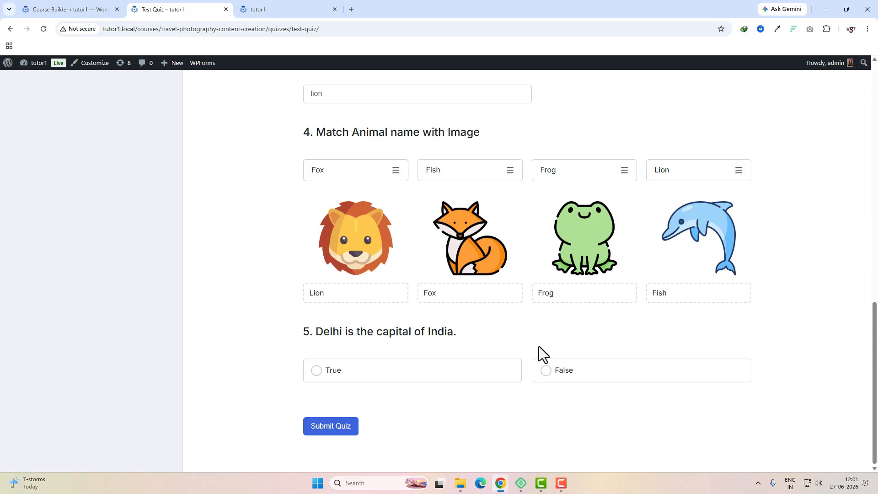
{"action": "left_click", "coordinate": [317, 372]}
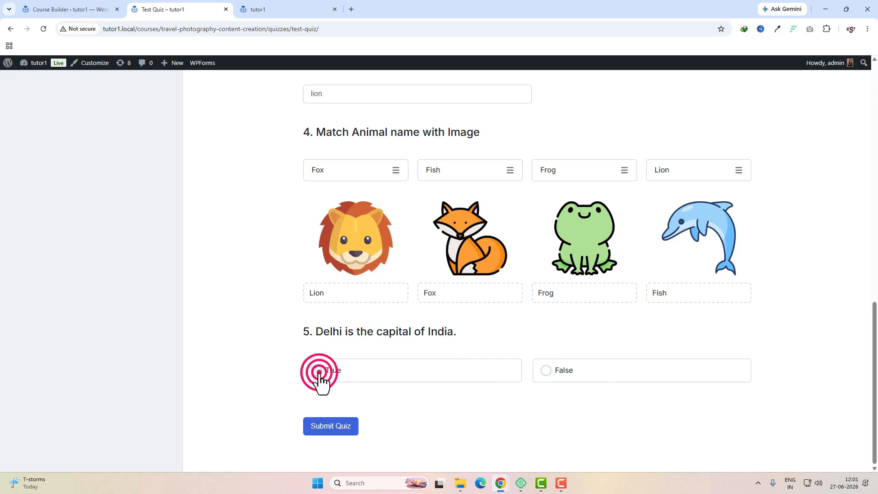
{"action": "left_click", "coordinate": [337, 427]}
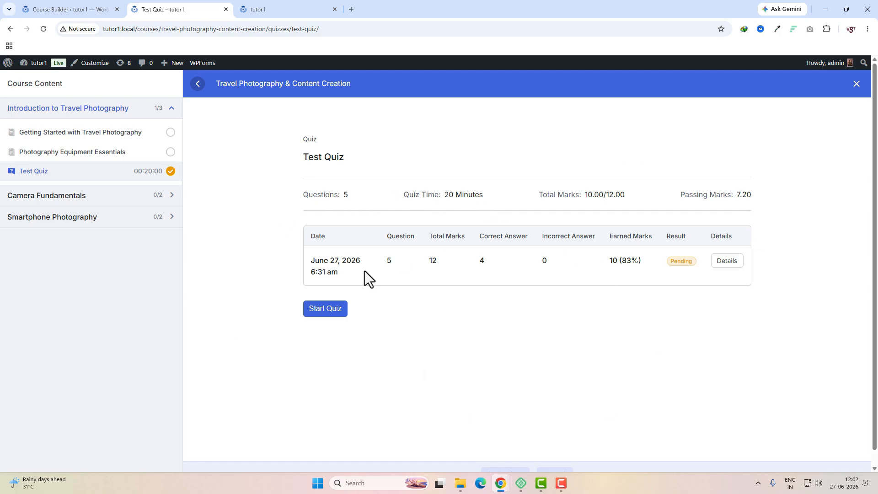
Review the submitted attempt's summary, then open its details and compare the given and correct answers with each question's result
{"action": "left_click_drag", "start_coordinate": [324, 157], "coordinate": [336, 157]}
{"action": "double_click", "coordinate": [389, 260]}
{"action": "double_click", "coordinate": [430, 261]}
{"action": "left_click", "coordinate": [735, 260]}
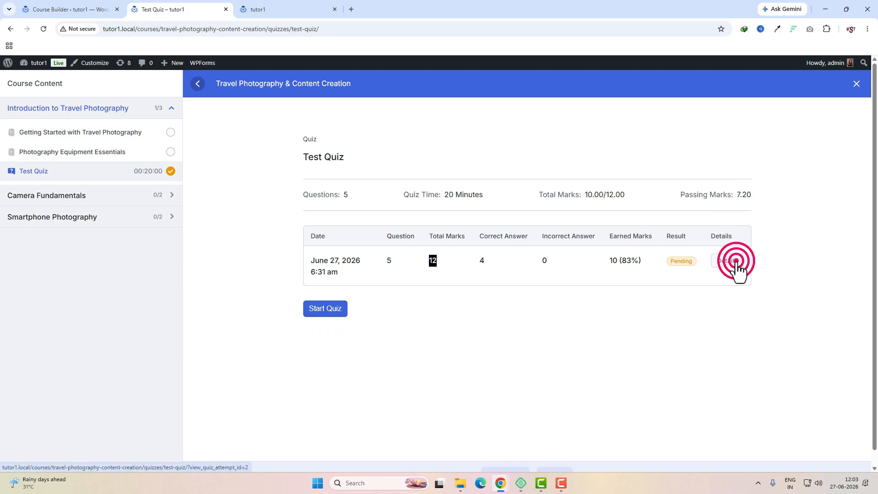
{"action": "scroll", "coordinate": [710, 350], "scroll_direction": "down", "scroll_amount": 2}
{"action": "scroll", "coordinate": [685, 320], "scroll_direction": "down", "scroll_amount": 2}
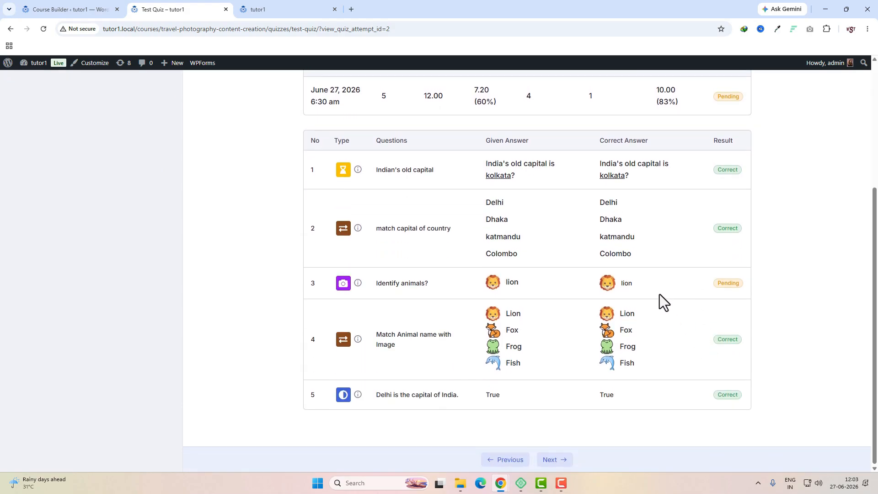
{"action": "scroll", "coordinate": [663, 303], "scroll_direction": "up", "scroll_amount": 1}
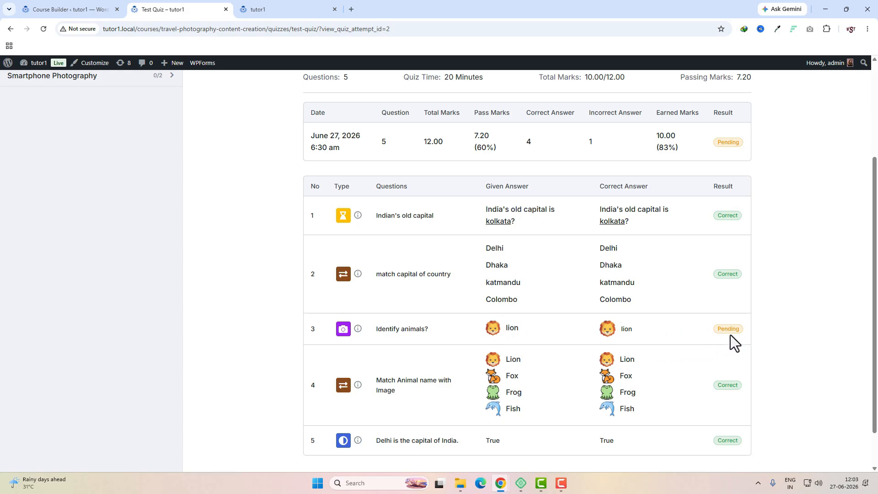
Return to the course builder, close it and open the Quiz Attempts list to find the Travel Photography & Content Creation attempt
{"action": "left_click", "coordinate": [73, 9]}
{"action": "left_click", "coordinate": [855, 85]}
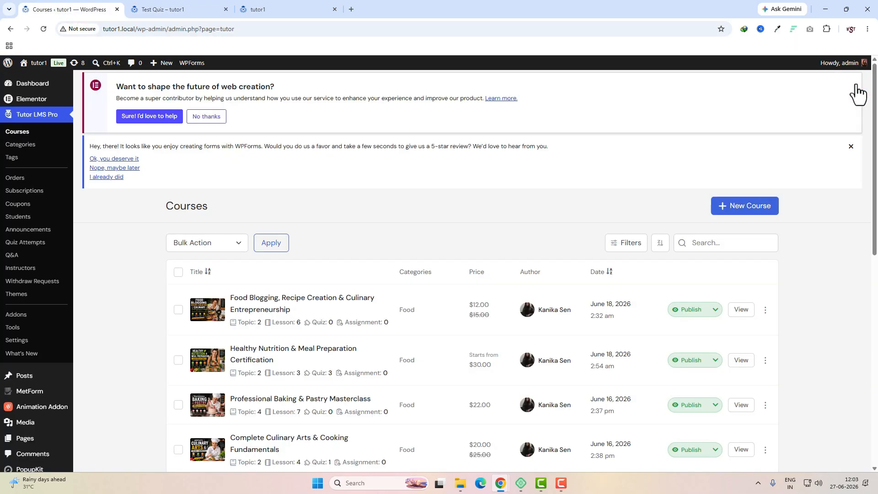
{"action": "left_click", "coordinate": [30, 245]}
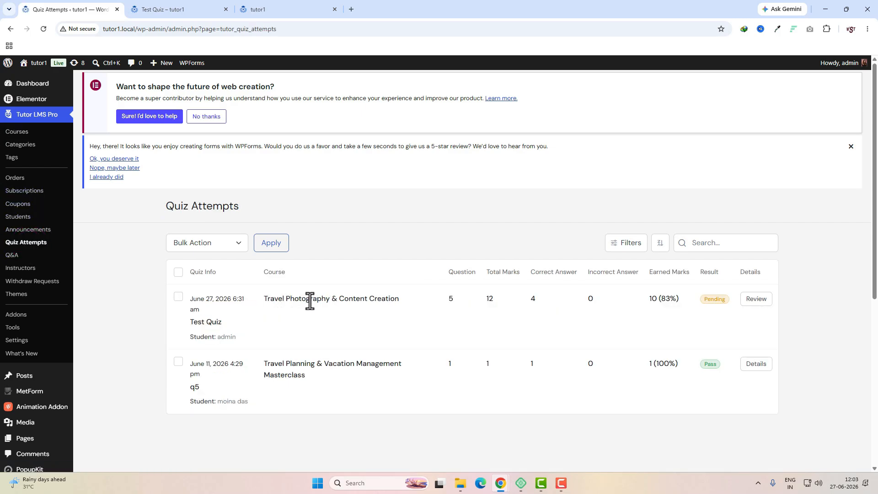
{"action": "left_click_drag", "start_coordinate": [285, 300], "coordinate": [344, 300]}
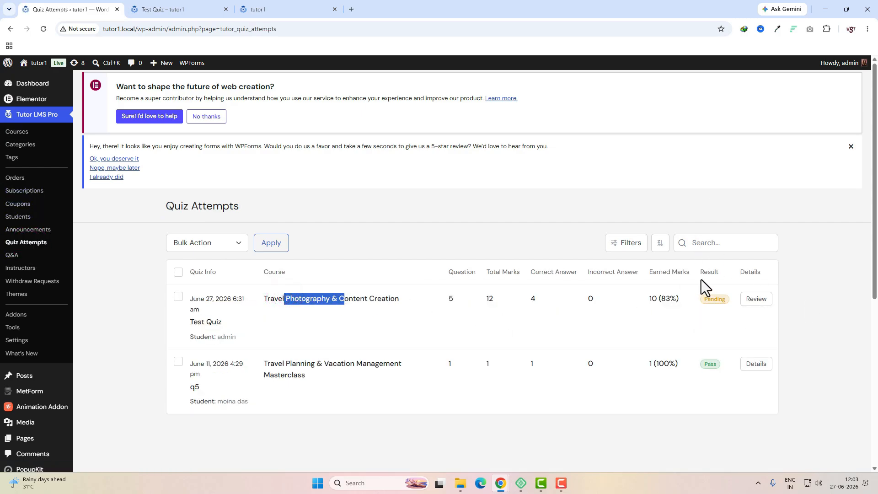
Open the pending Test Quiz attempt for review and mark the "Identify animals?" answer as correct
{"action": "left_click", "coordinate": [757, 298]}
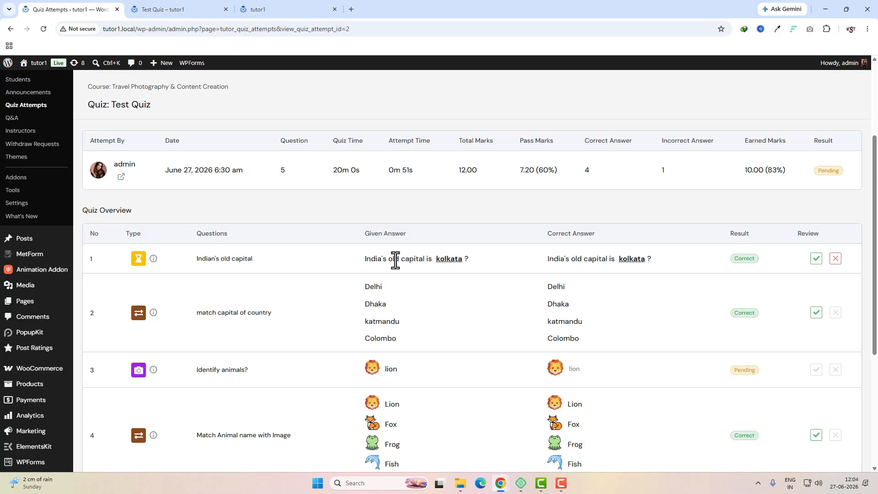
{"action": "scroll", "coordinate": [342, 278], "scroll_direction": "down", "scroll_amount": 2}
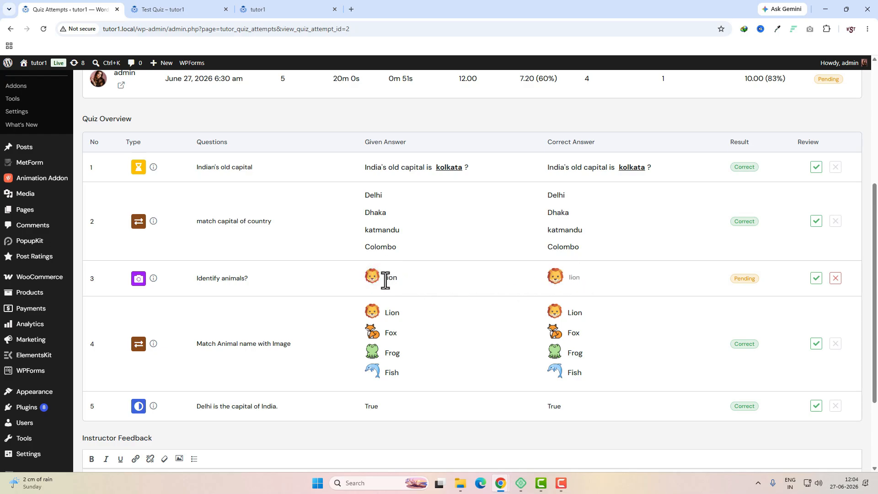
{"action": "left_click", "coordinate": [816, 279]}
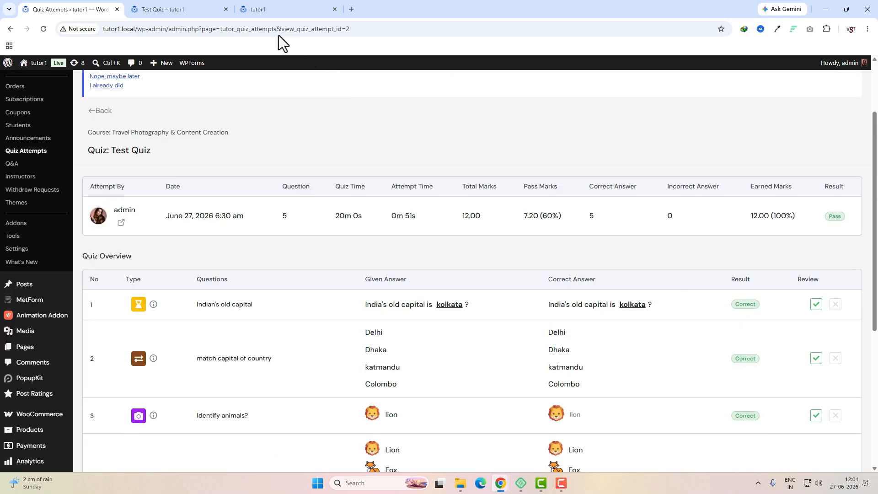
Reload the learner's Test Quiz attempt details and check the overall result and the "Identify animals?" result
{"action": "left_click", "coordinate": [180, 10]}
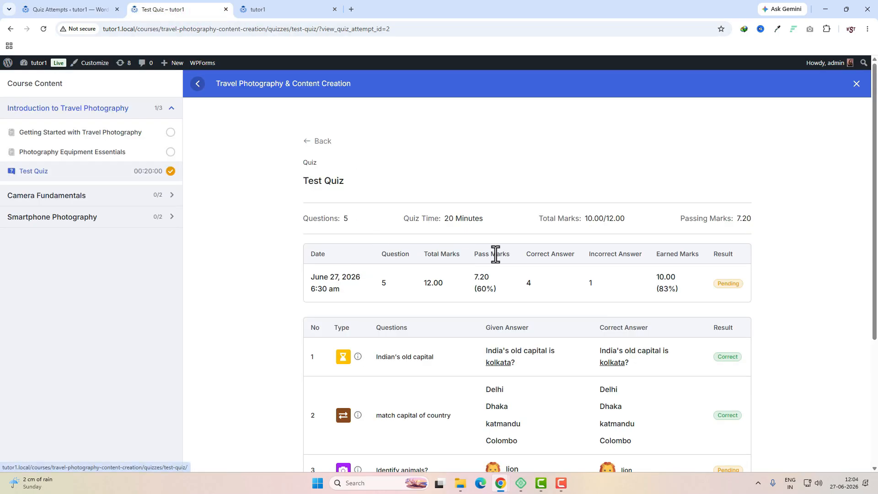
{"action": "left_click", "coordinate": [44, 29]}
{"action": "scroll", "coordinate": [671, 363], "scroll_direction": "down", "scroll_amount": 2}
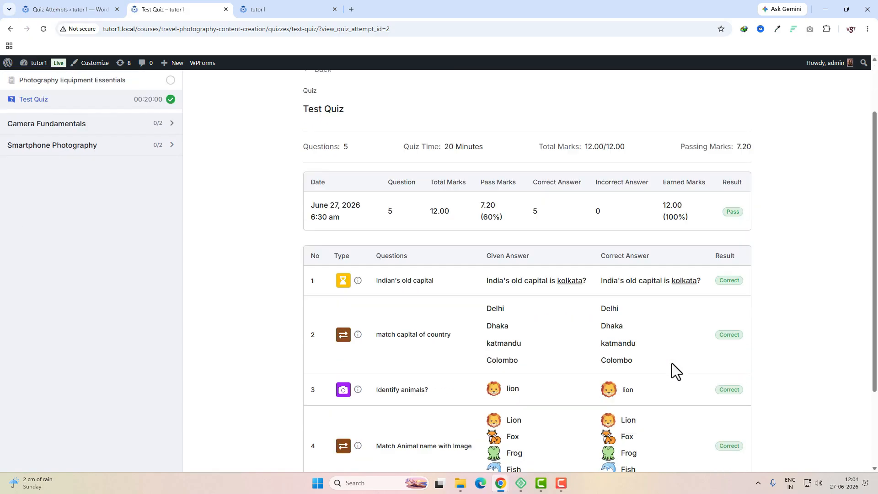
{"action": "scroll", "coordinate": [671, 363], "scroll_direction": "down", "scroll_amount": 3}
{"action": "double_click", "coordinate": [725, 283]}
{"action": "scroll", "coordinate": [708, 297], "scroll_direction": "up", "scroll_amount": 3}
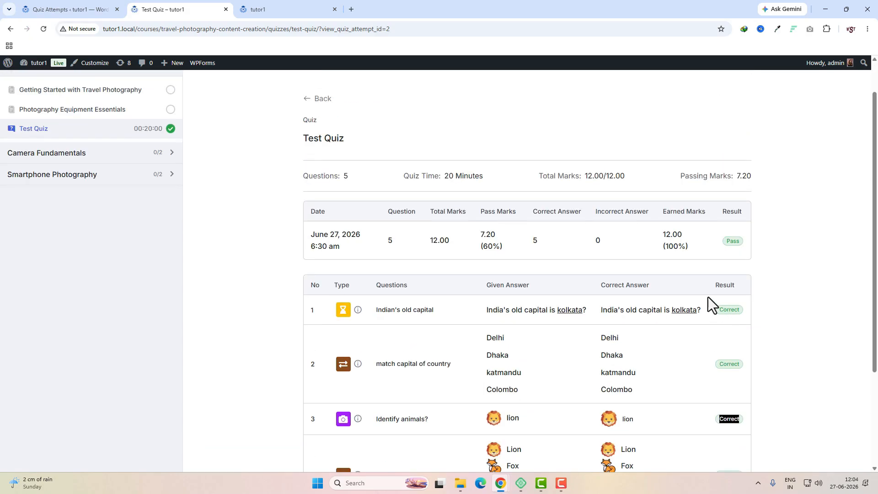